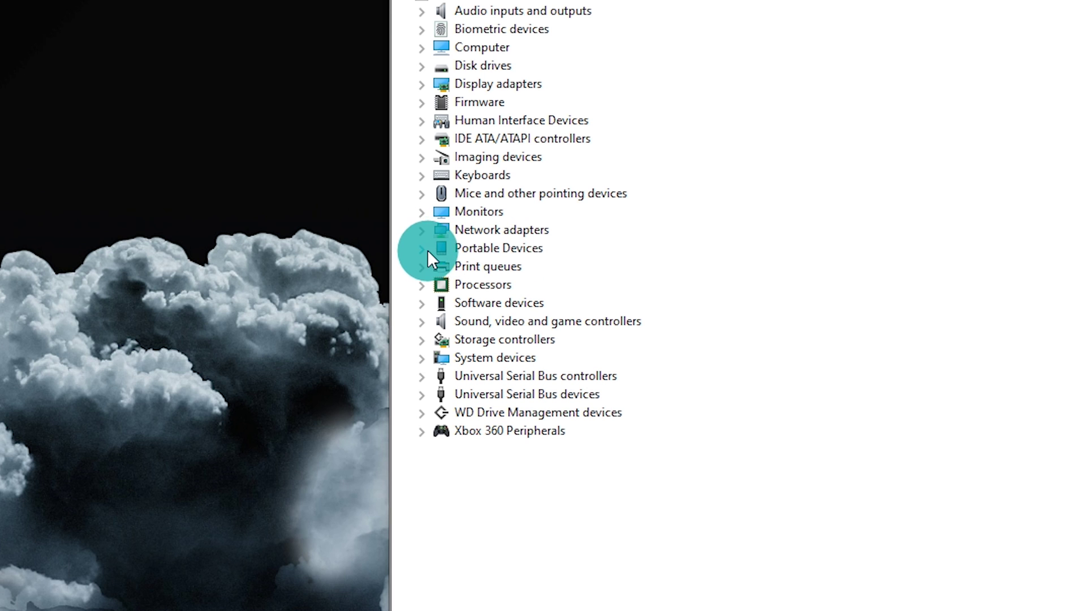
Search automatically for an updated driver for the Apple iPhone under Portable Devices, then close the results
{"action": "left_click", "coordinate": [422, 249]}
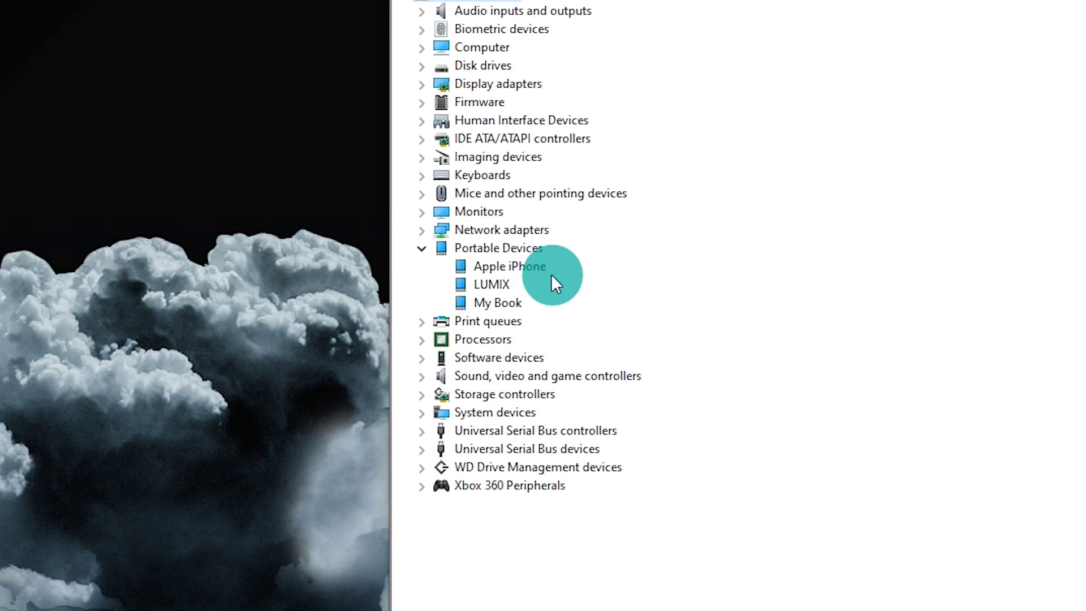
{"action": "right_click", "coordinate": [504, 269]}
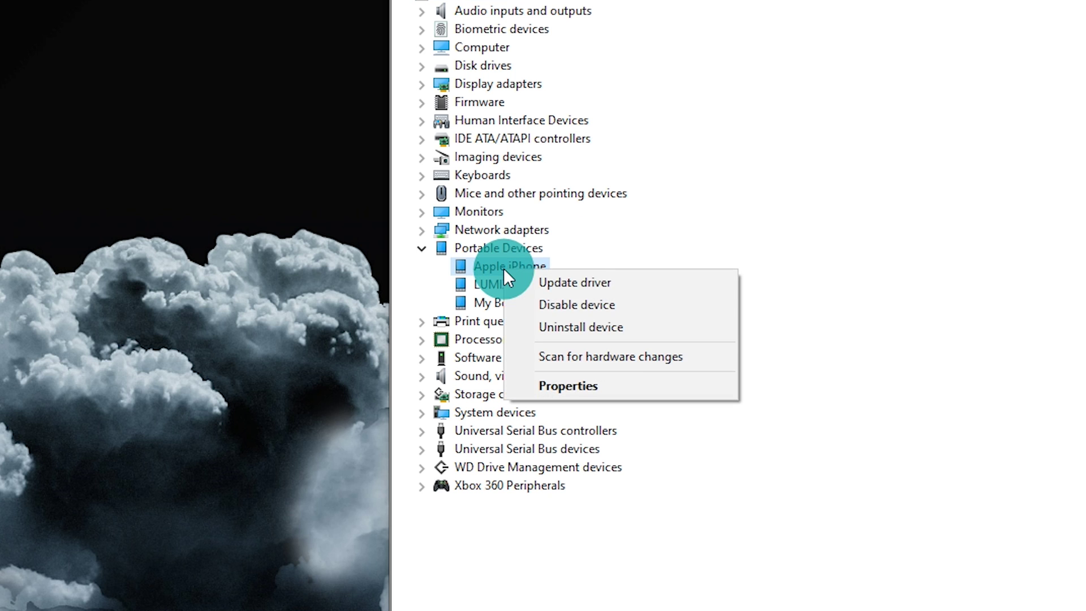
{"action": "left_click", "coordinate": [585, 282]}
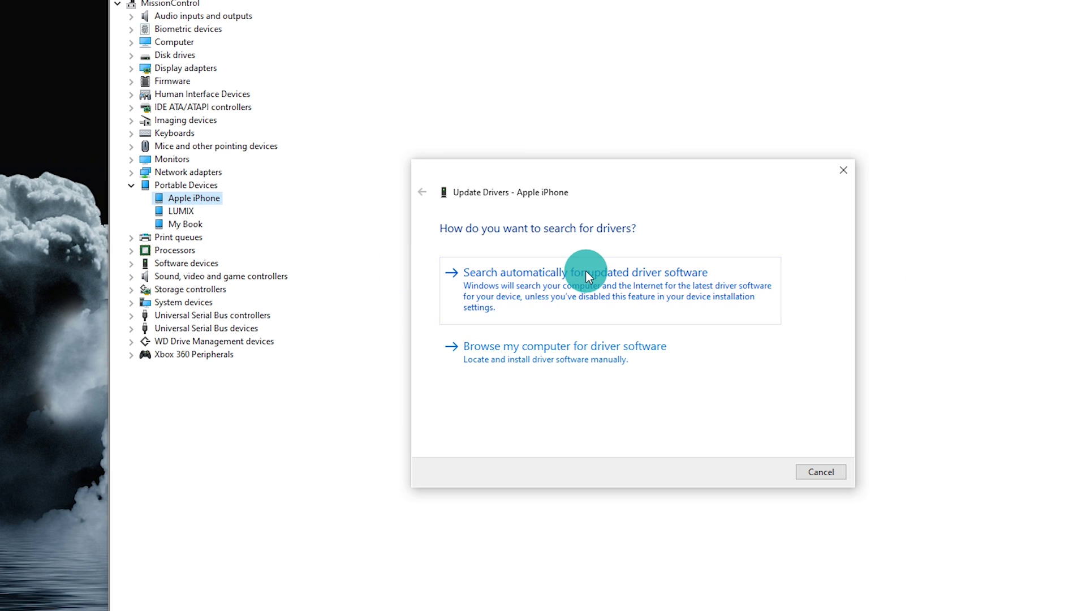
{"action": "left_click", "coordinate": [547, 311]}
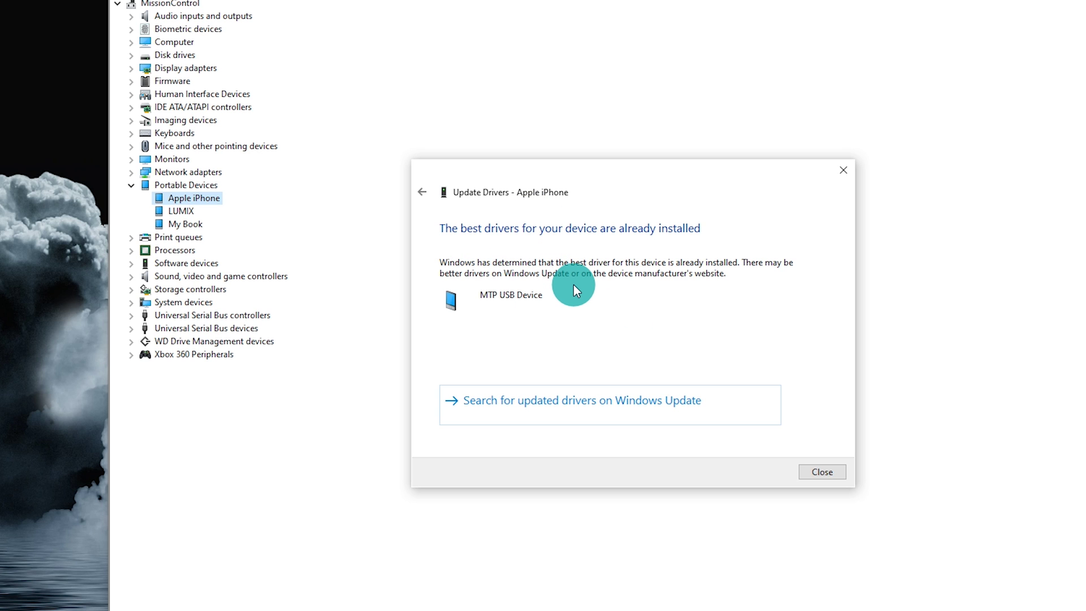
{"action": "left_click", "coordinate": [820, 473]}
Uninstall the Apple iPhone device from the system
{"action": "right_click", "coordinate": [178, 205]}
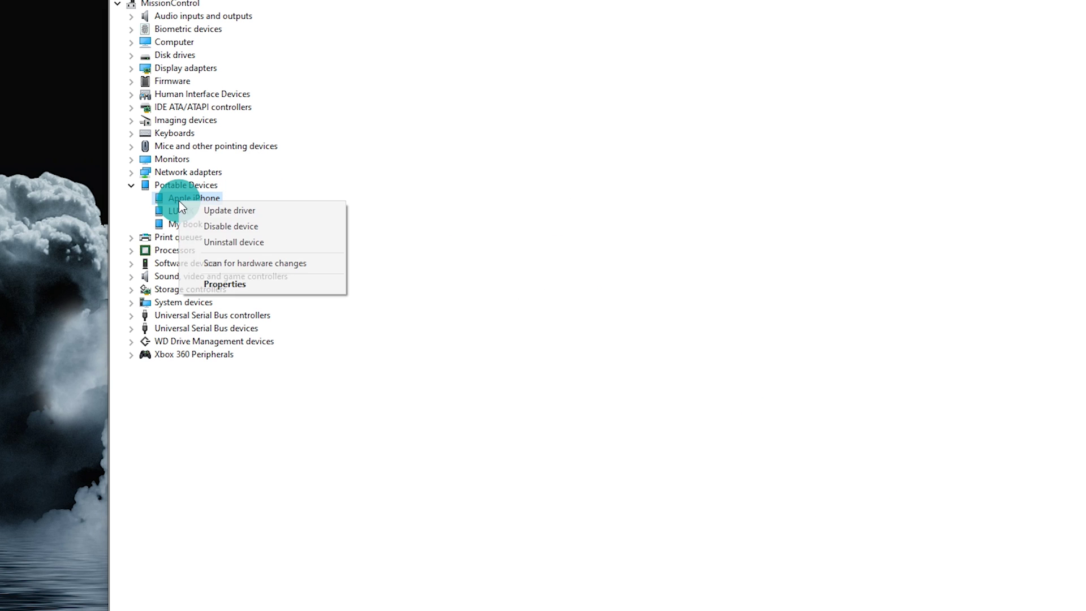
{"action": "left_click", "coordinate": [236, 242]}
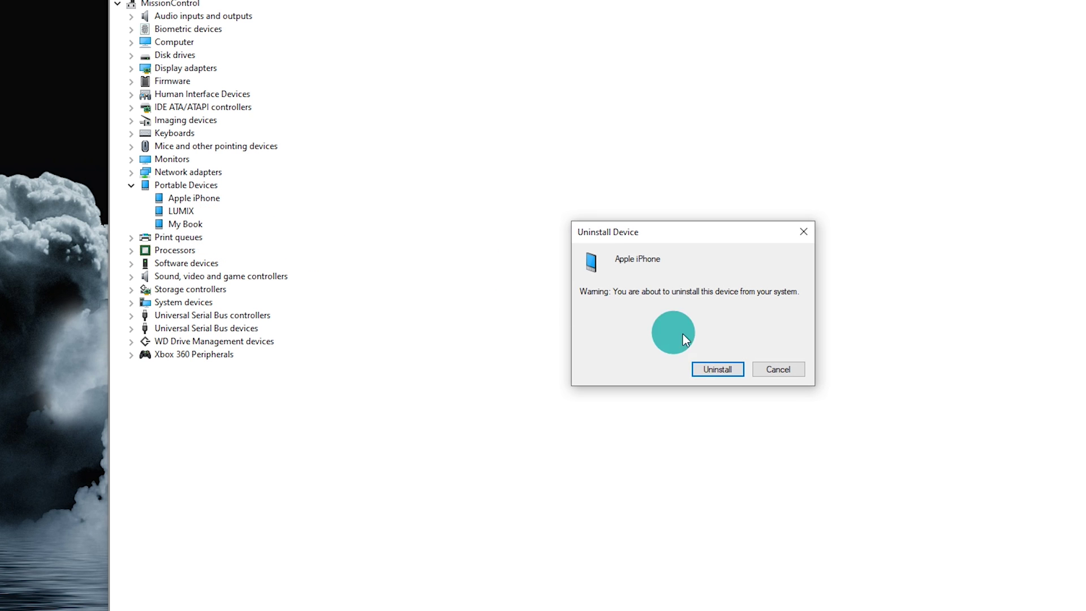
{"action": "left_click", "coordinate": [713, 369]}
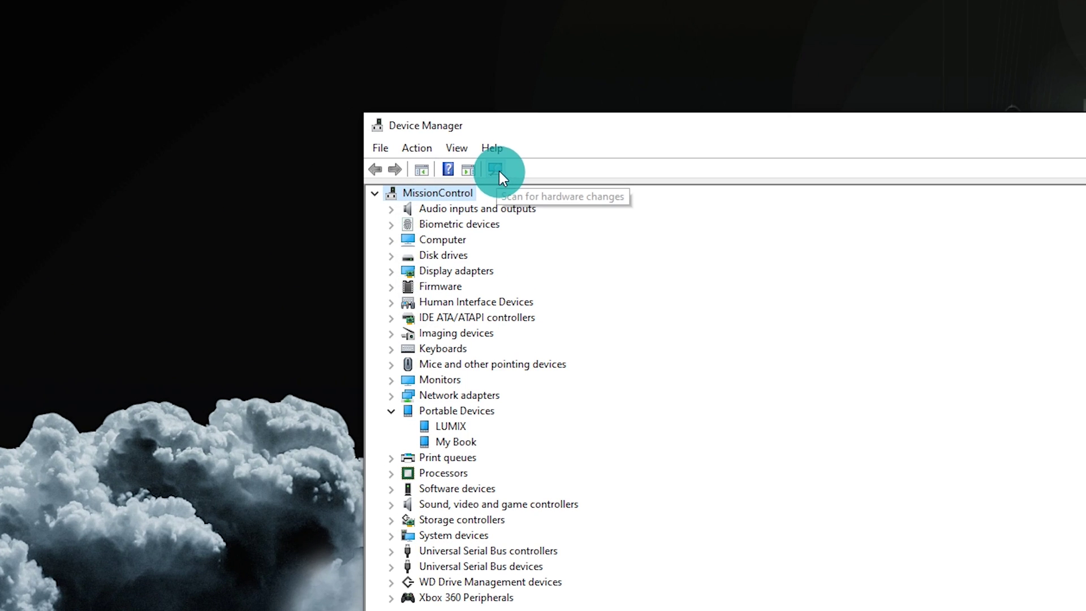
Scan for hardware changes to detect the Apple iPhone again and select it under Portable Devices
{"action": "left_click", "coordinate": [496, 168]}
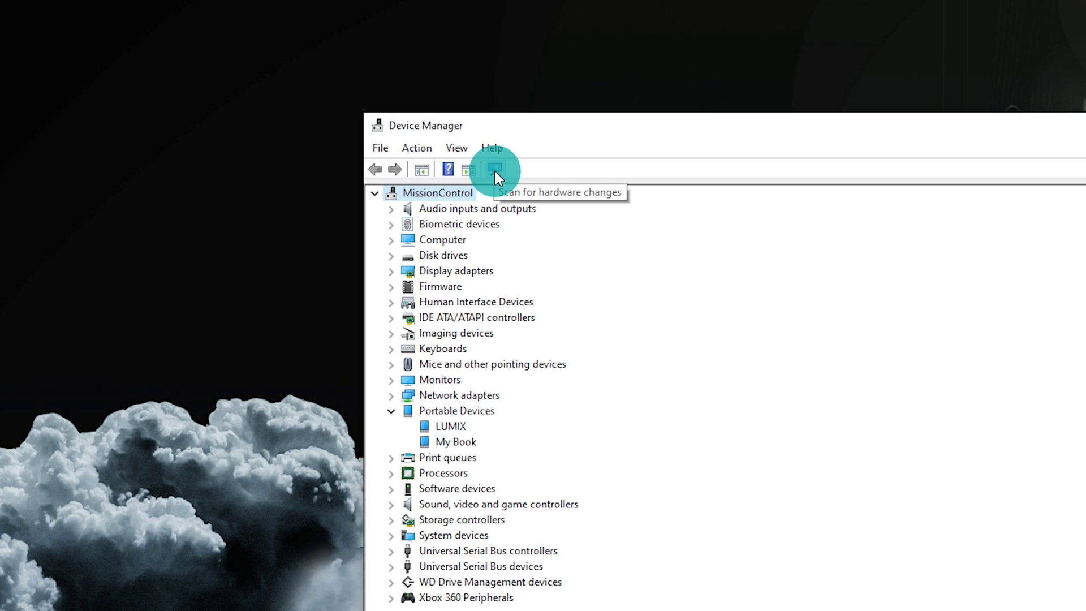
{"action": "left_click", "coordinate": [494, 170]}
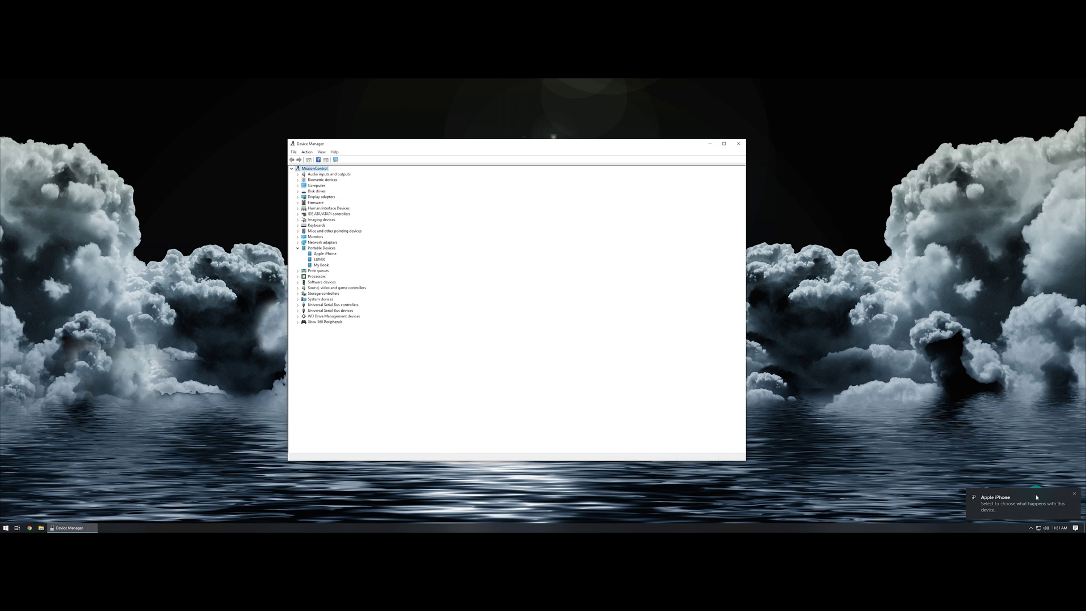
{"action": "left_click", "coordinate": [326, 254]}
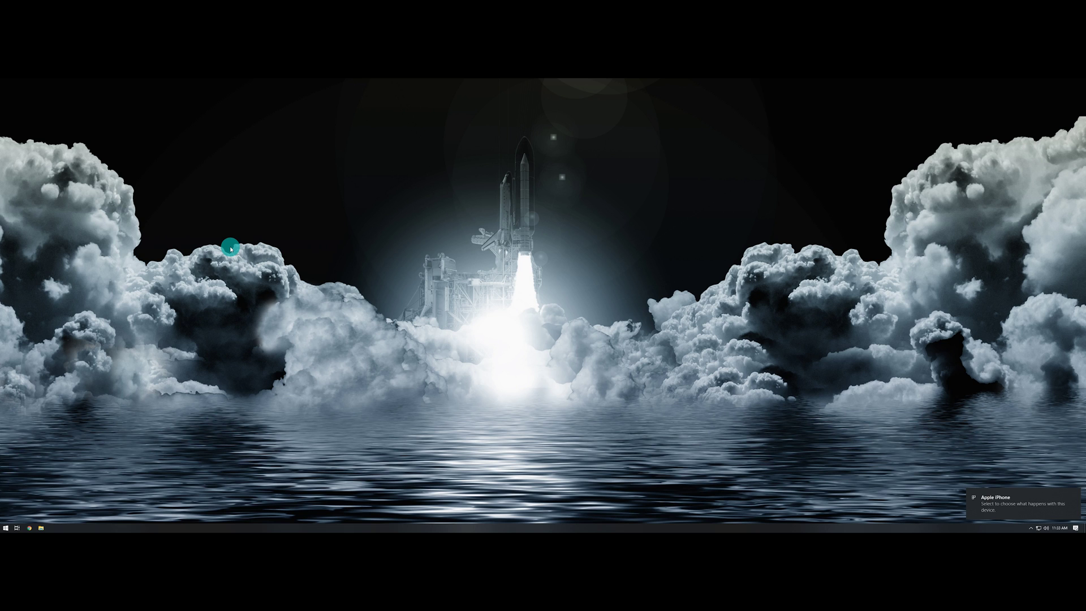
Dismiss the Apple iPhone notification and open a File Explorer window
{"action": "left_click", "coordinate": [1075, 495]}
{"action": "left_click", "coordinate": [1075, 497]}
{"action": "left_click", "coordinate": [47, 529]}
{"action": "left_click", "coordinate": [42, 529]}
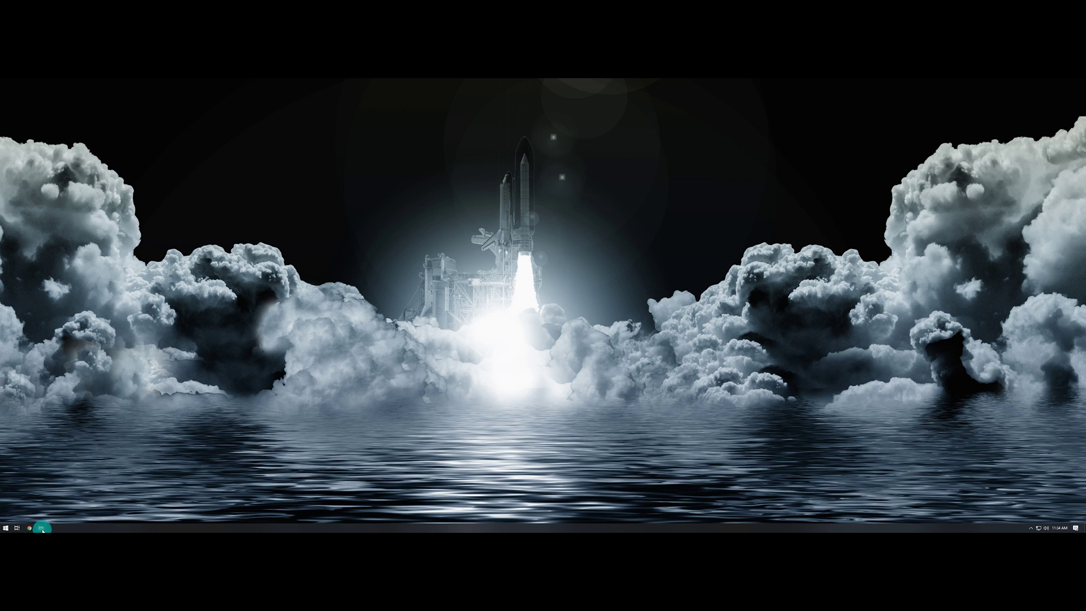
{"action": "right_click", "coordinate": [8, 529]}
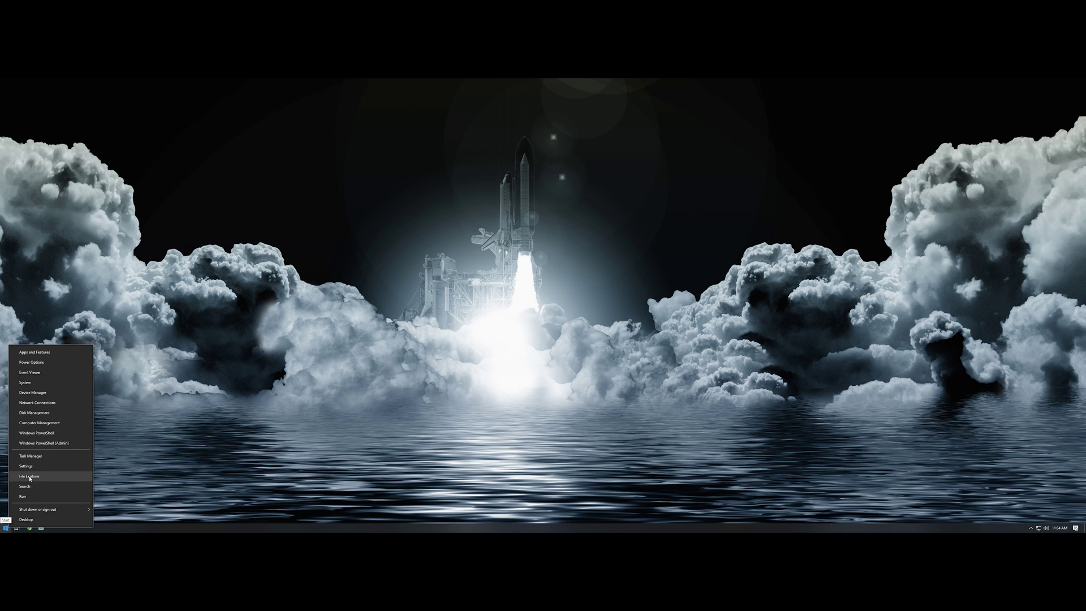
{"action": "left_click", "coordinate": [529, 420]}
{"action": "key", "text": "super+e"}
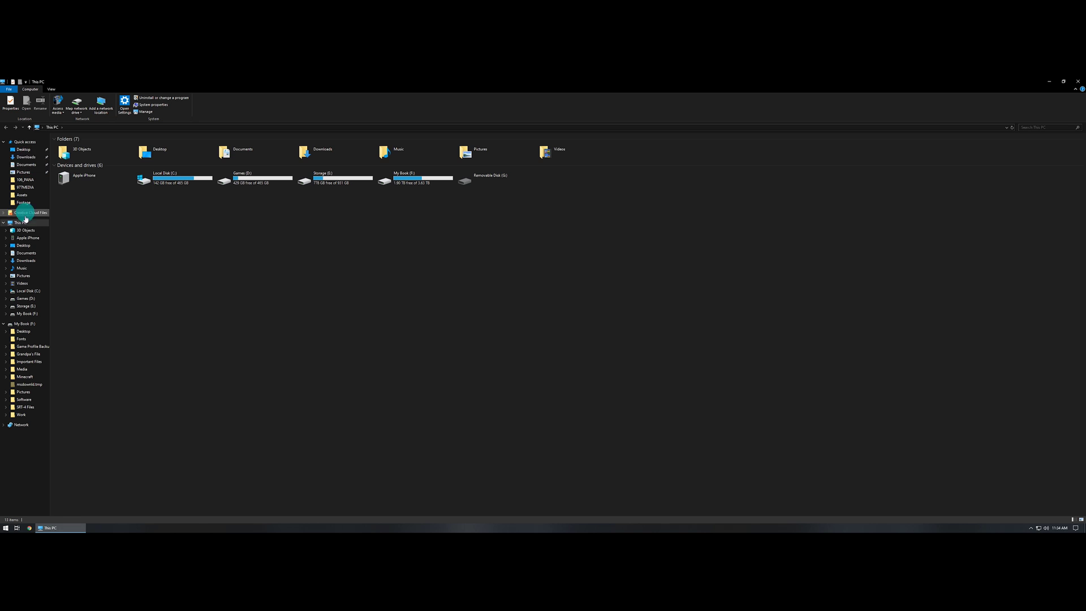
Open the Apple iPhone device from This PC
{"action": "left_click", "coordinate": [23, 142]}
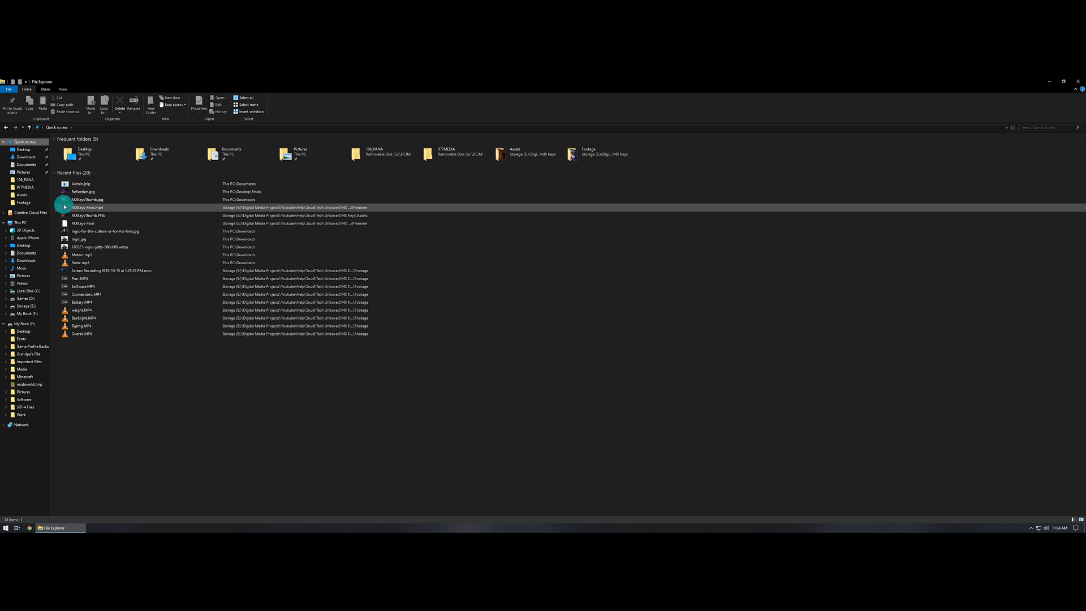
{"action": "left_click", "coordinate": [25, 224]}
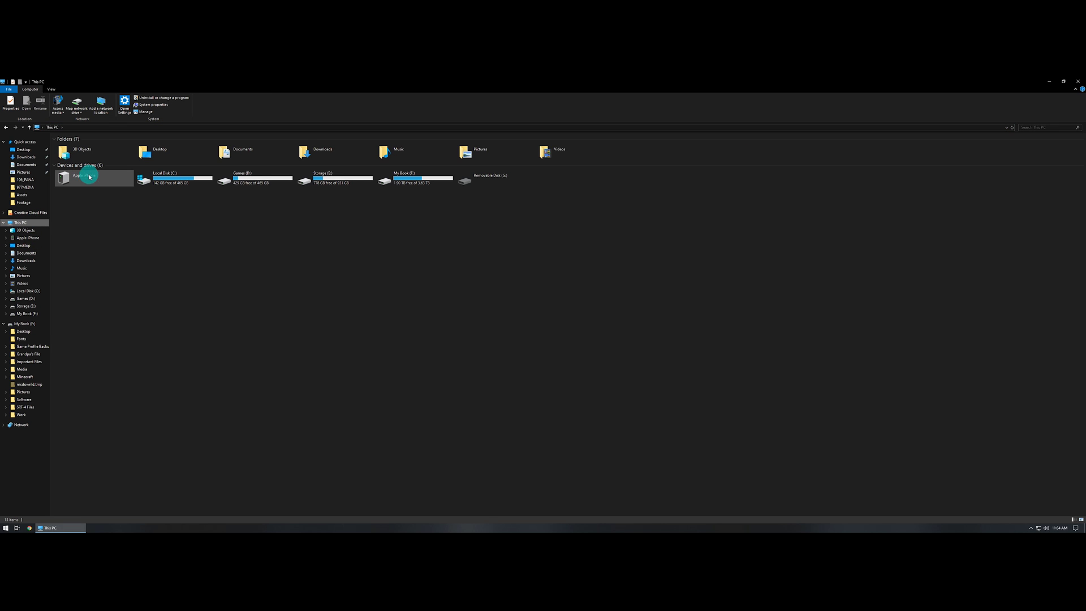
{"action": "double_click", "coordinate": [86, 182]}
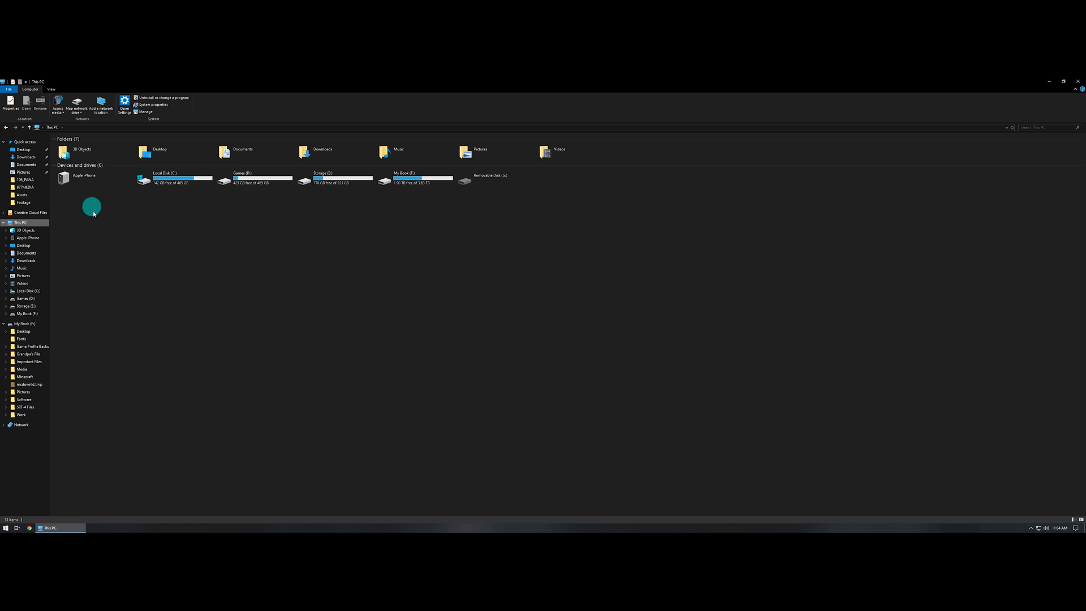
{"action": "double_click", "coordinate": [68, 181]}
{"action": "double_click", "coordinate": [85, 179]}
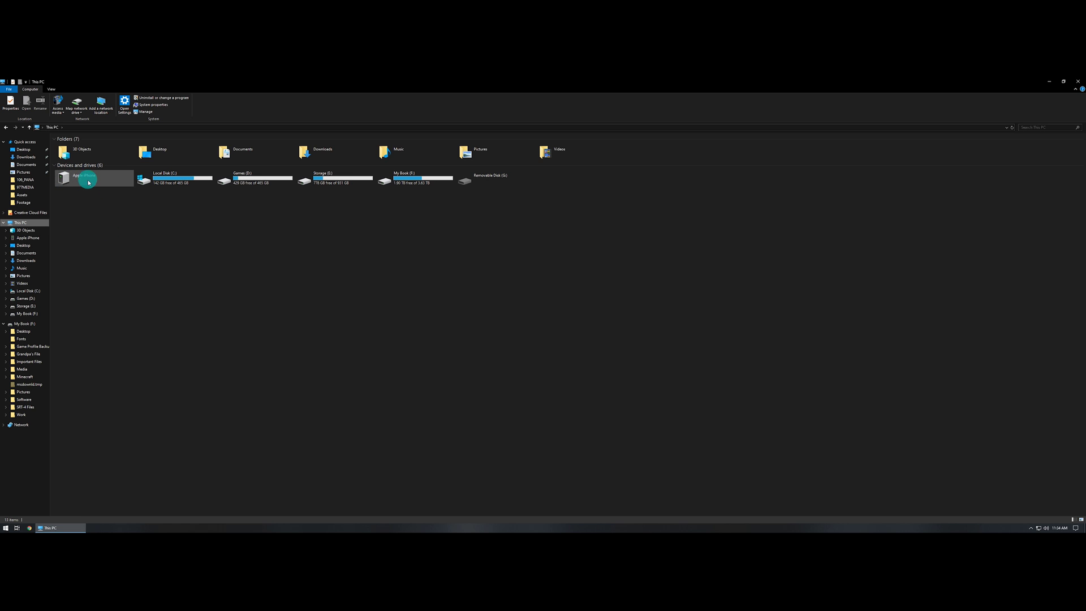
{"action": "double_click", "coordinate": [89, 182]}
{"action": "double_click", "coordinate": [92, 182]}
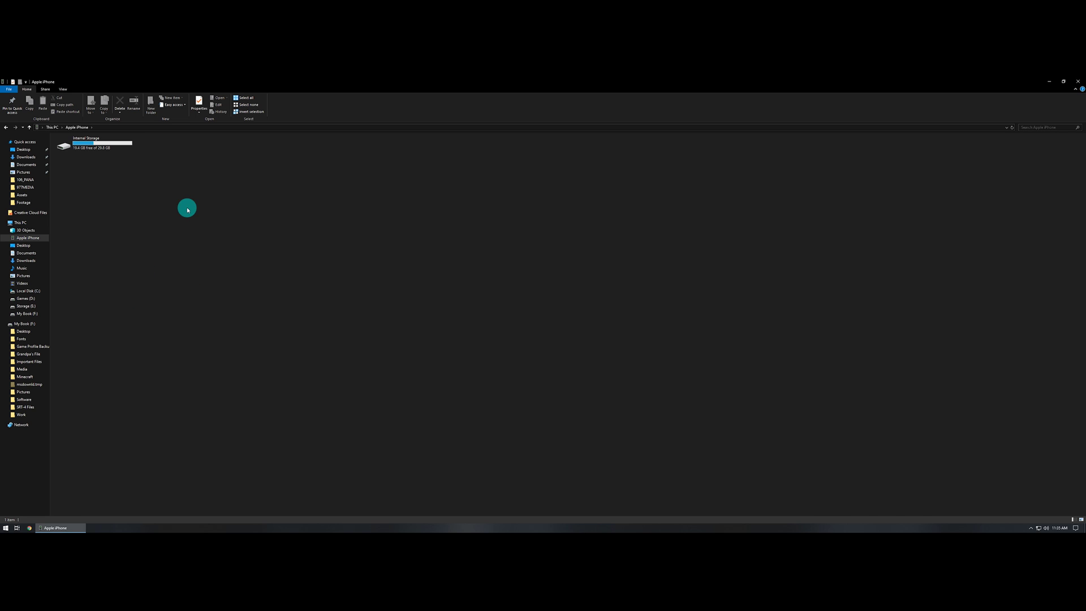
Open the iPhone's photo folder at Internal Storage > DCIM > 100APPLE
{"action": "double_click", "coordinate": [97, 143]}
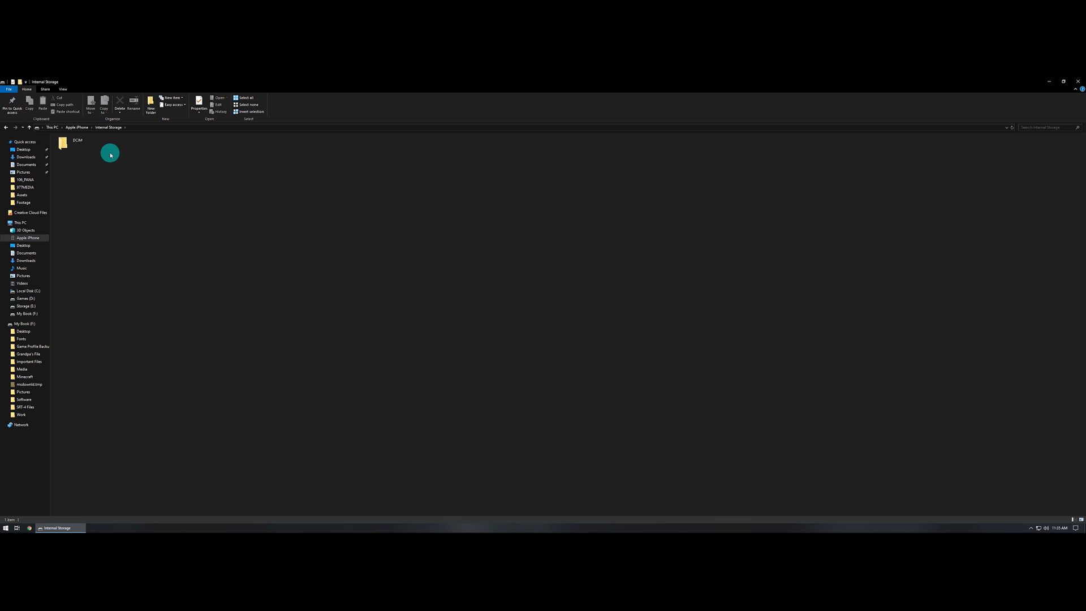
{"action": "double_click", "coordinate": [79, 147]}
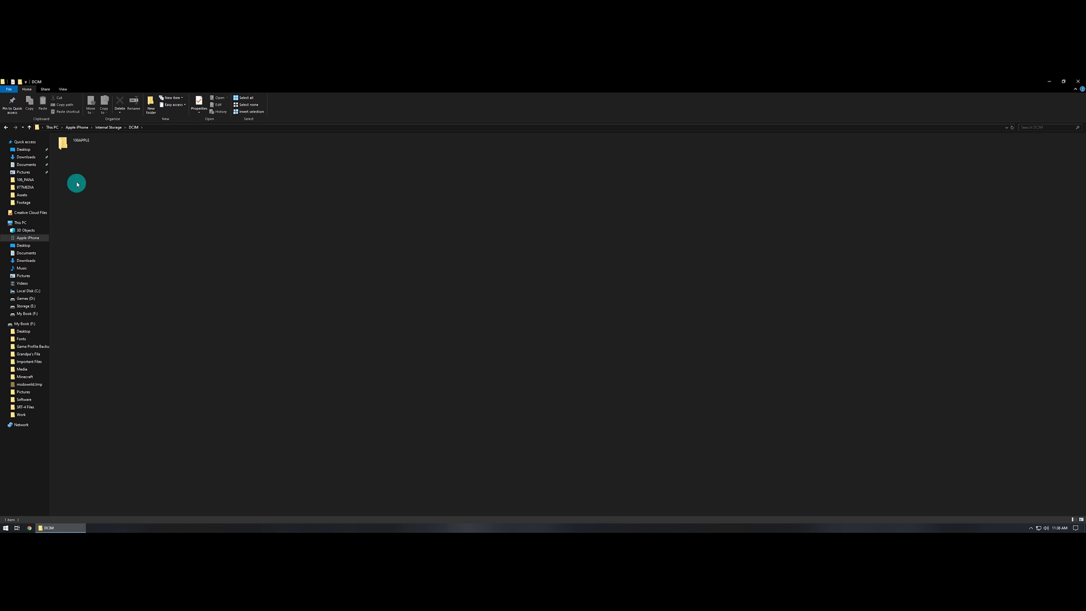
{"action": "double_click", "coordinate": [85, 143]}
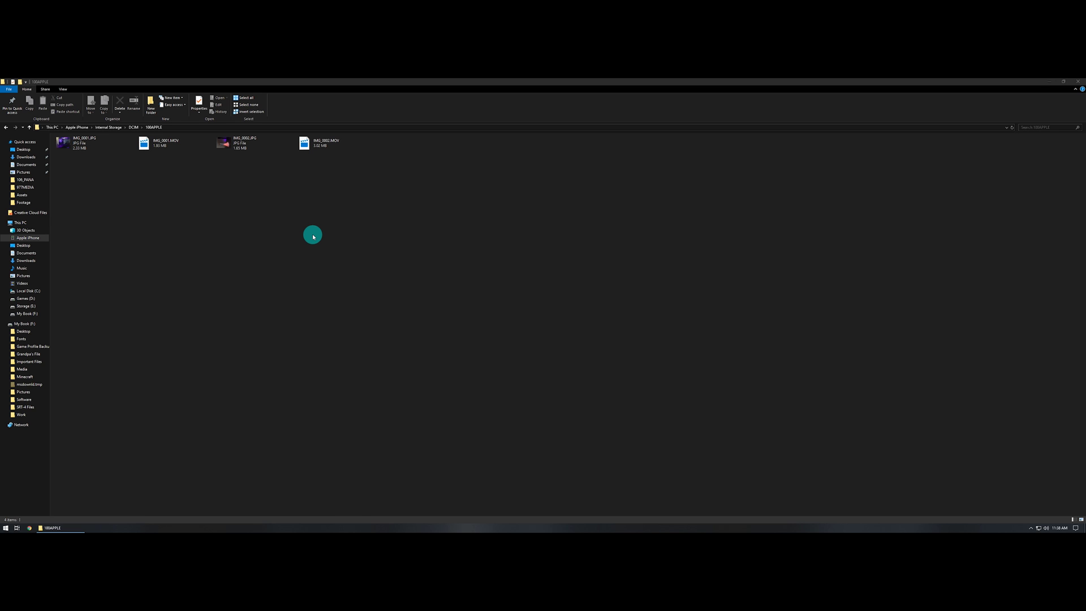
Open the My Book (F:) drive in a new window and arrange it side by side with the 100APPLE window
{"action": "right_click", "coordinate": [25, 314]}
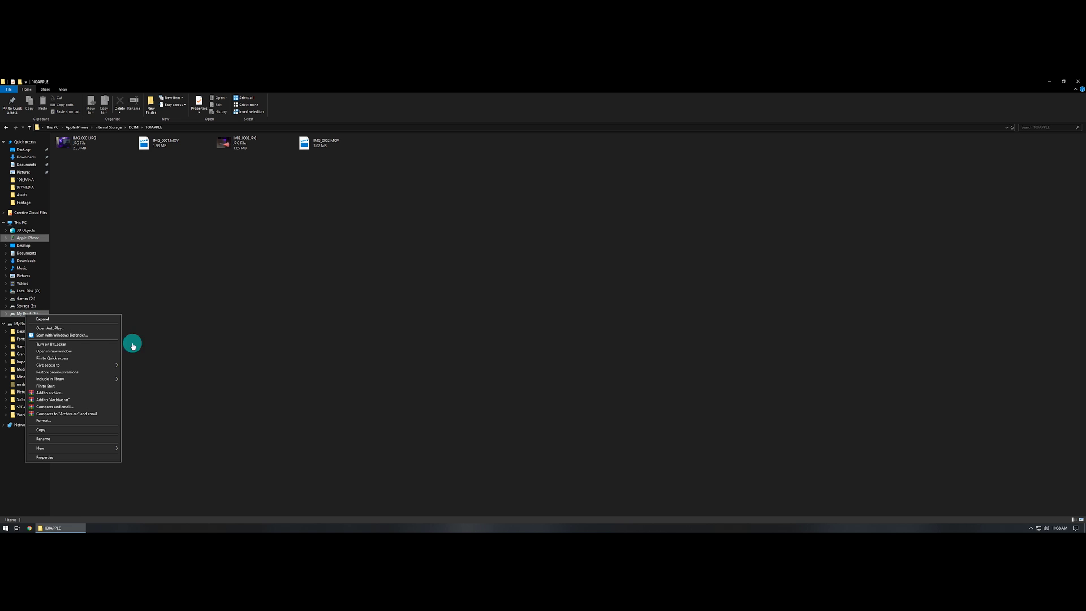
{"action": "left_click", "coordinate": [48, 352]}
{"action": "left_click_drag", "start_coordinate": [619, 135], "coordinate": [558, 133]}
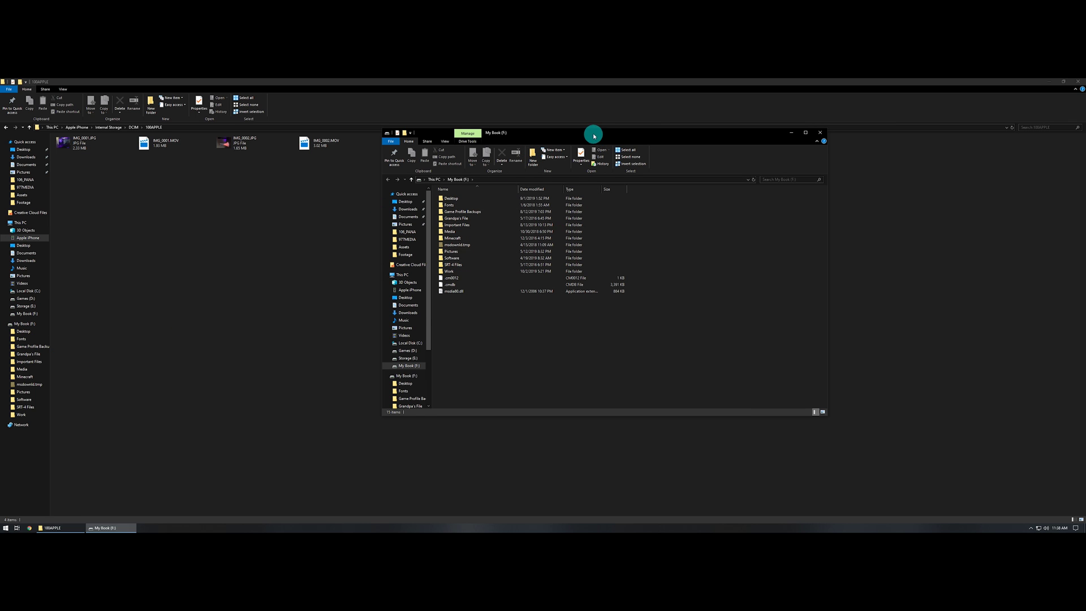
{"action": "left_click_drag", "start_coordinate": [599, 136], "coordinate": [620, 135]}
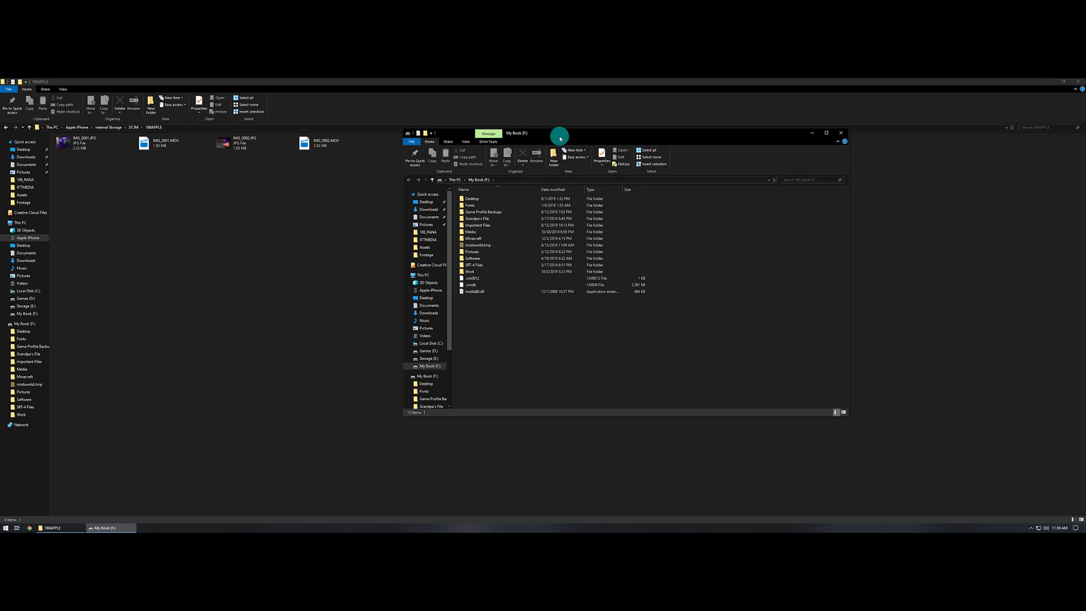
{"action": "left_click_drag", "start_coordinate": [565, 131], "coordinate": [1081, 227]}
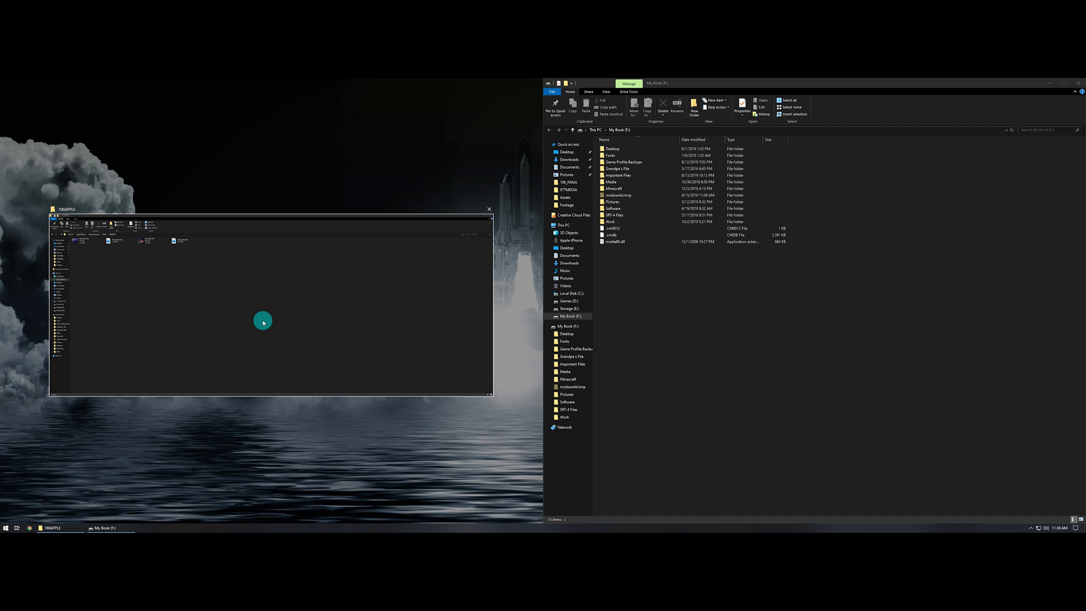
{"action": "left_click", "coordinate": [263, 323]}
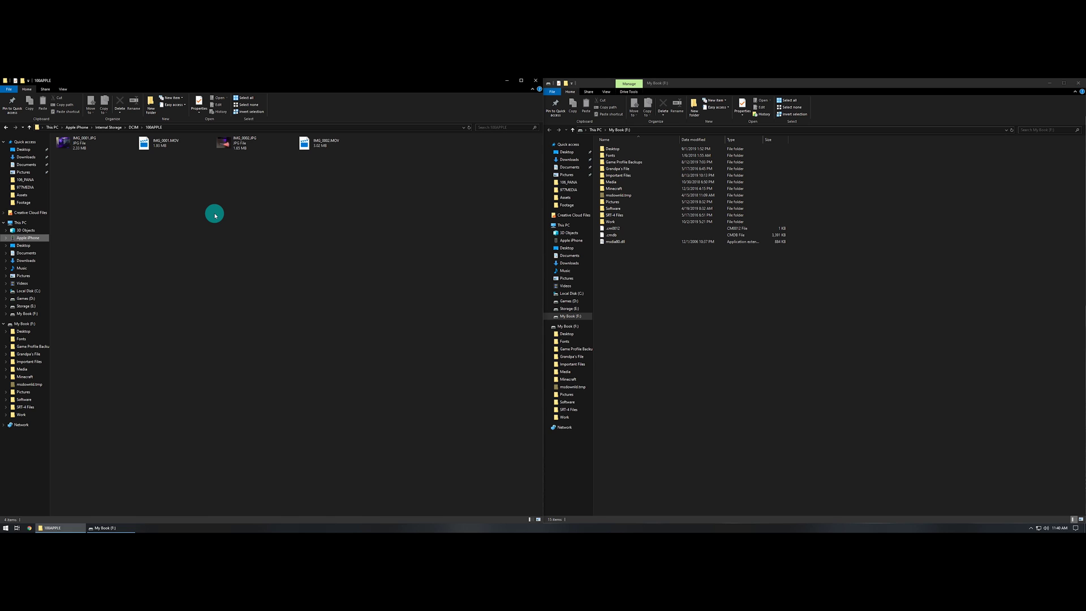
Select all four photo and video files in 100APPLE and create a folder named Demo Test on My Book (F:)
{"action": "left_click_drag", "start_coordinate": [373, 202], "coordinate": [49, 138]}
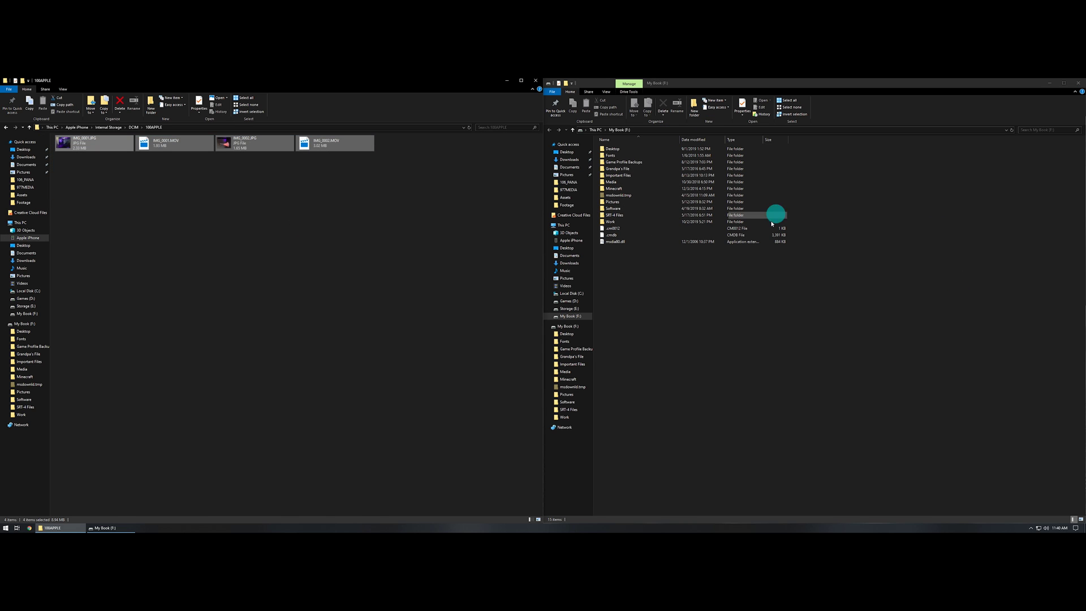
{"action": "left_click", "coordinate": [766, 300]}
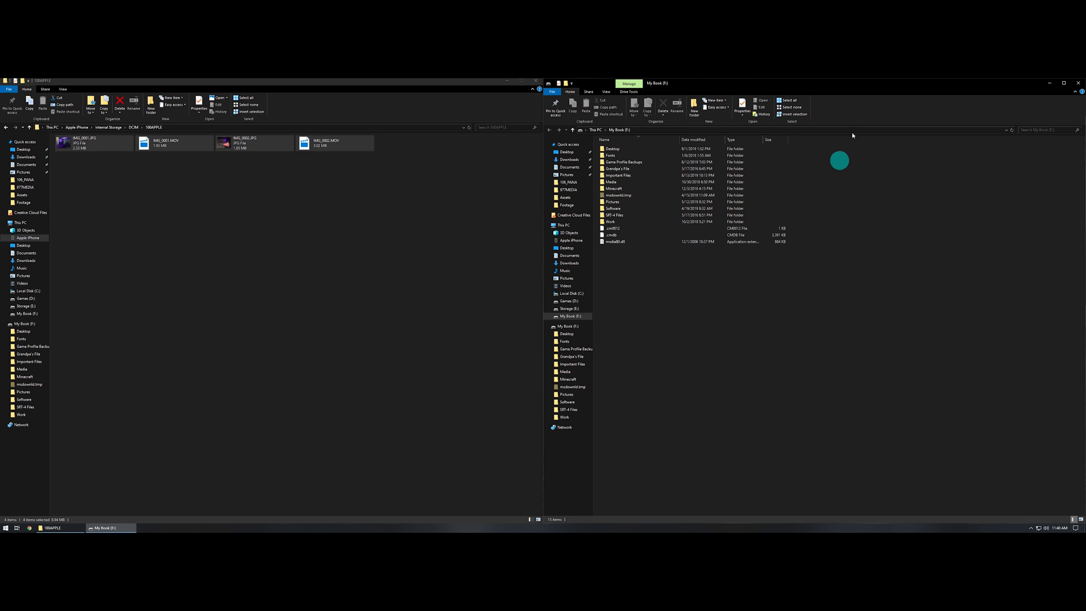
{"action": "right_click", "coordinate": [634, 276]}
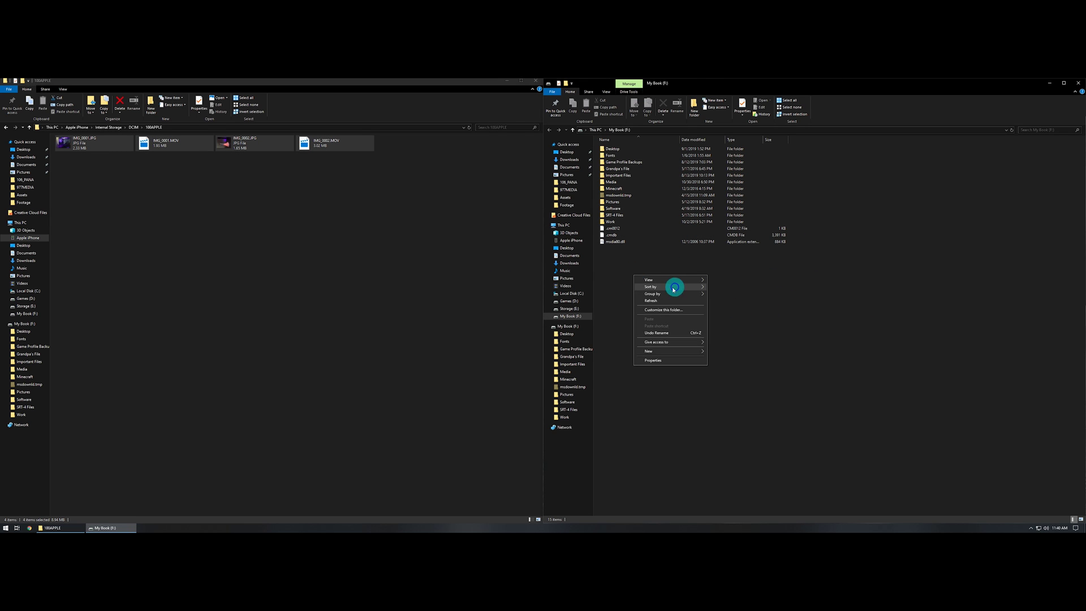
{"action": "right_click", "coordinate": [622, 270]}
{"action": "mouse_move", "coordinate": [647, 346]}
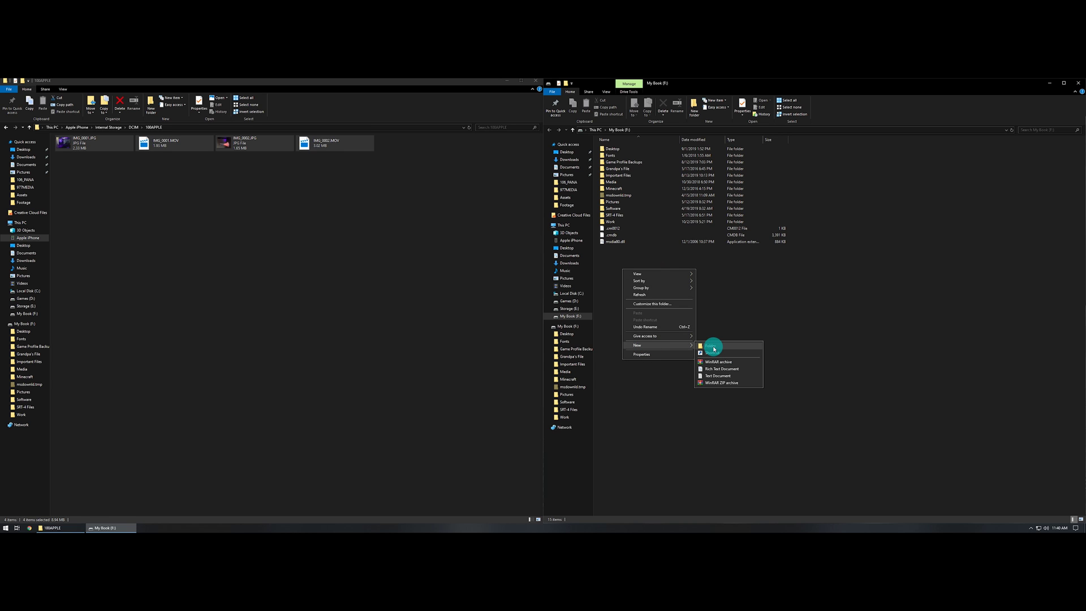
{"action": "left_click", "coordinate": [723, 298]}
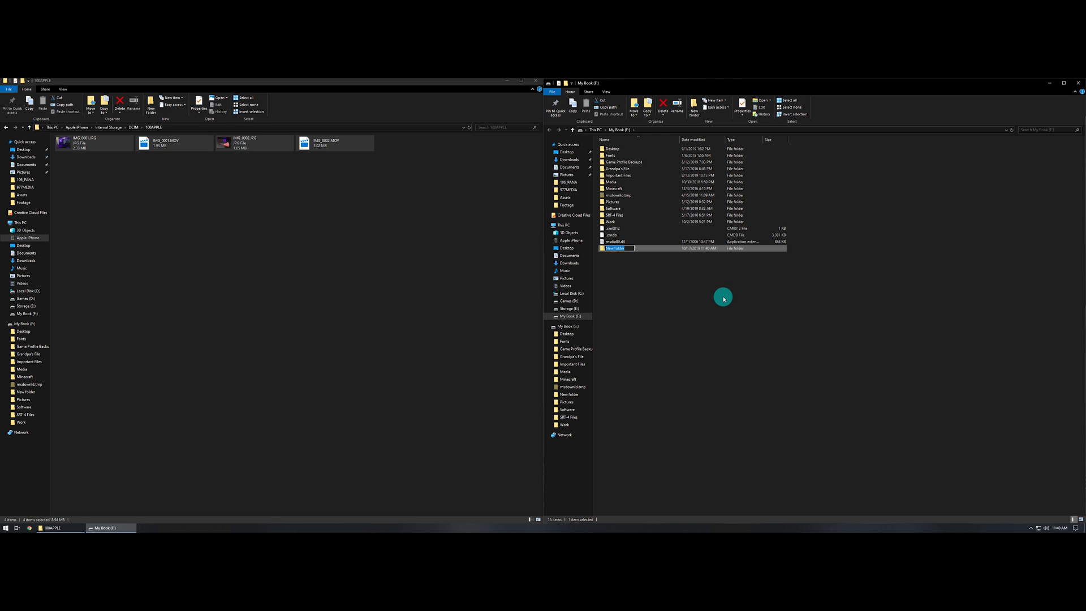
{"action": "type", "text": "Demo Test"}
{"action": "key", "text": "Return"}
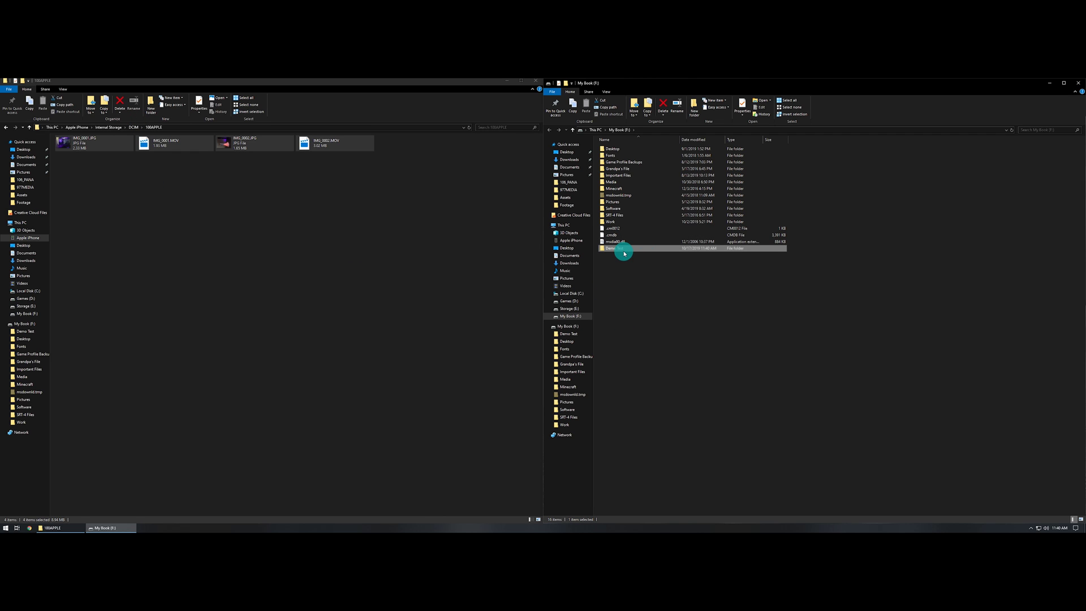
{"action": "left_click", "coordinate": [644, 289]}
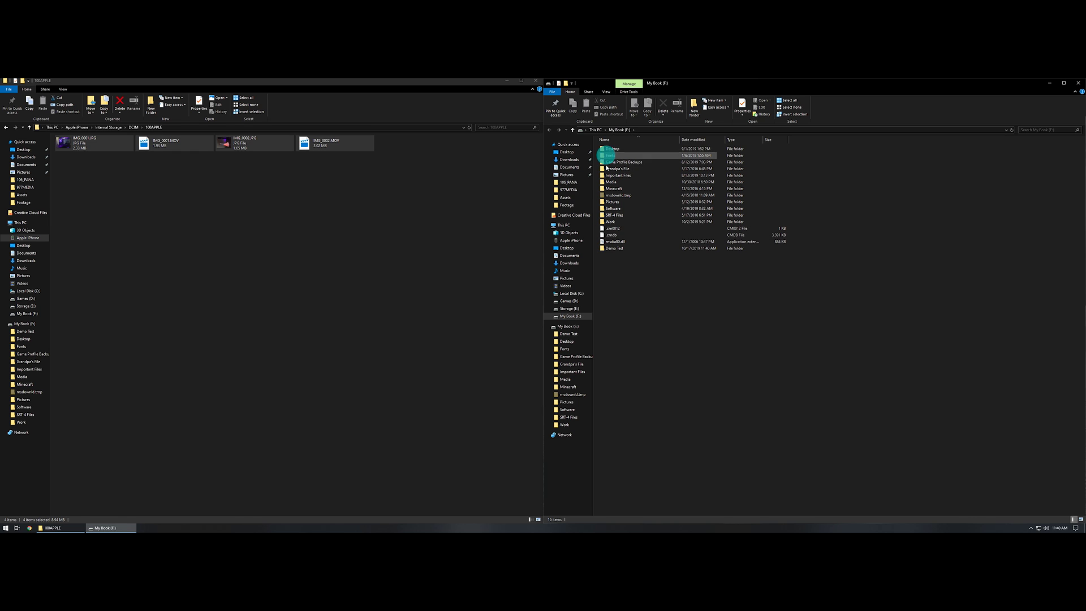
Open the Demo Test folder and copy all four photo and video files from 100APPLE into it
{"action": "double_click", "coordinate": [614, 247]}
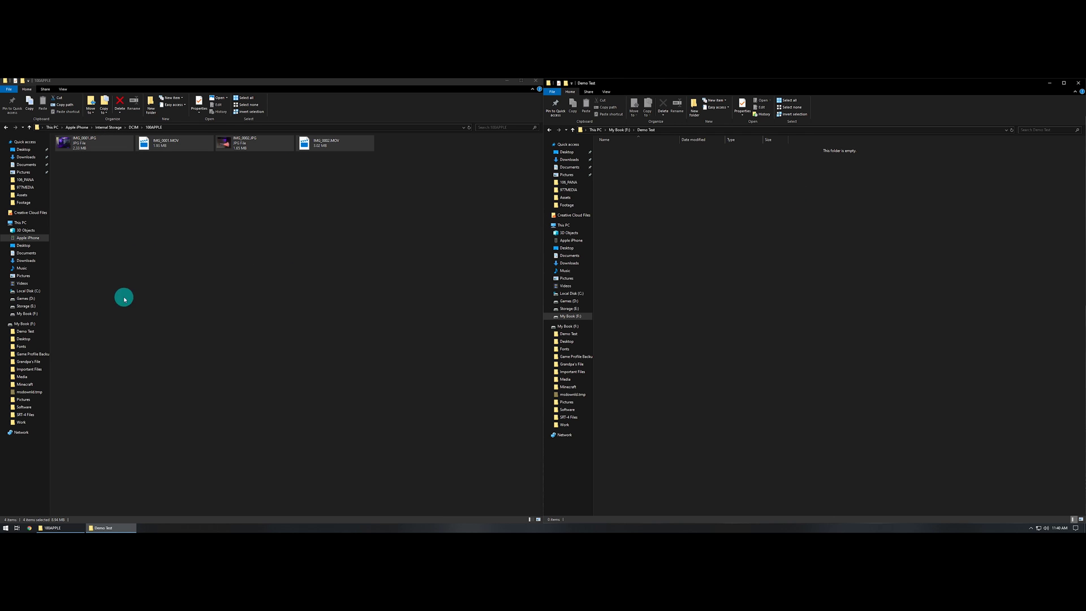
{"action": "left_click", "coordinate": [297, 243]}
{"action": "left_click_drag", "start_coordinate": [449, 249], "coordinate": [752, 221]}
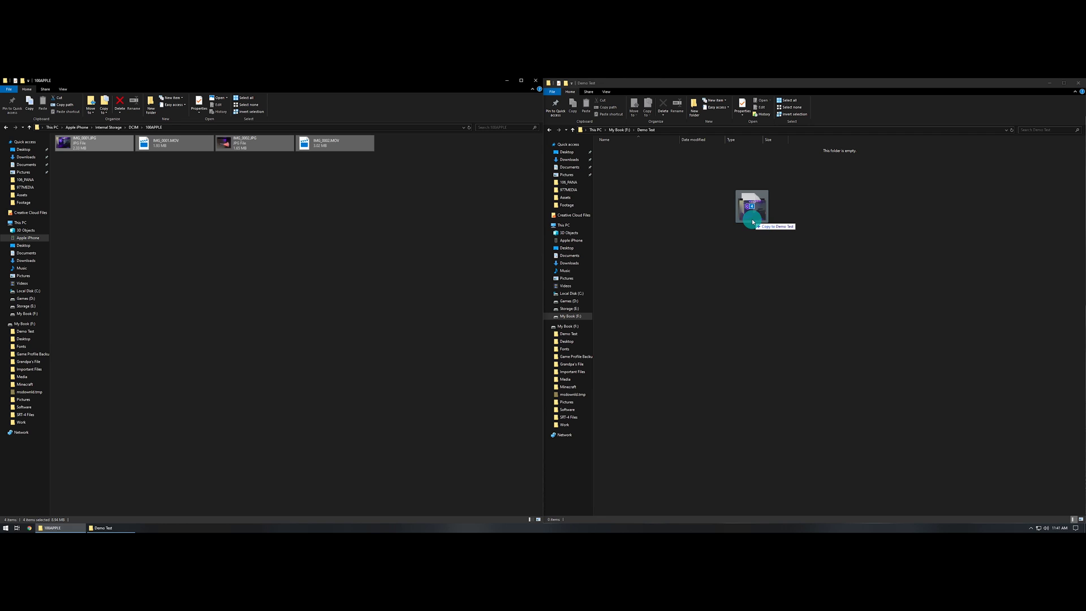
{"action": "left_click_drag", "start_coordinate": [752, 221], "coordinate": [150, 194]}
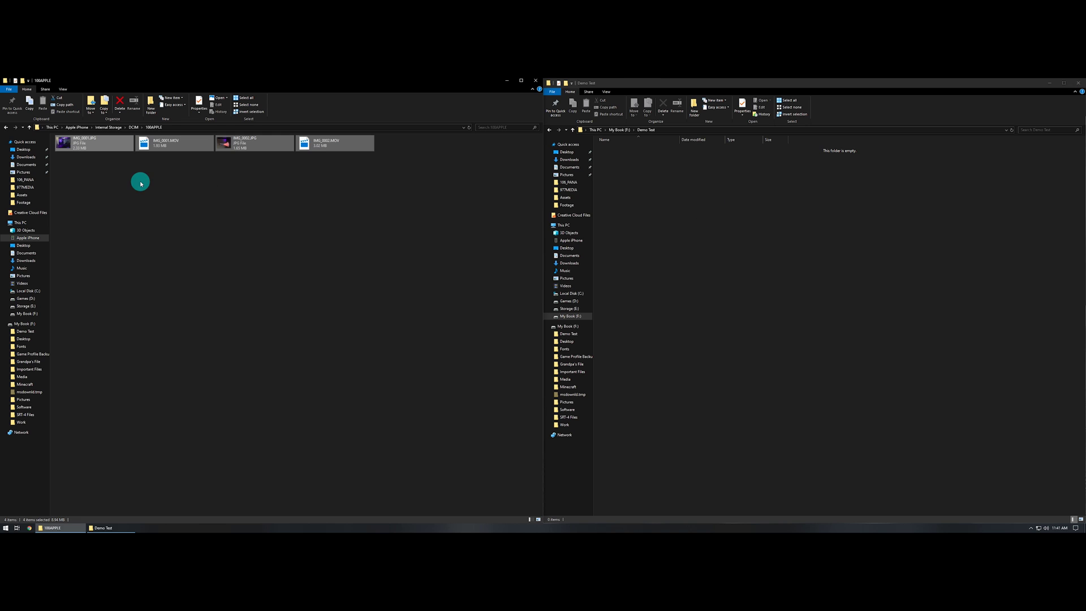
{"action": "left_click_drag", "start_coordinate": [409, 199], "coordinate": [229, 134]}
{"action": "right_click", "coordinate": [88, 146]}
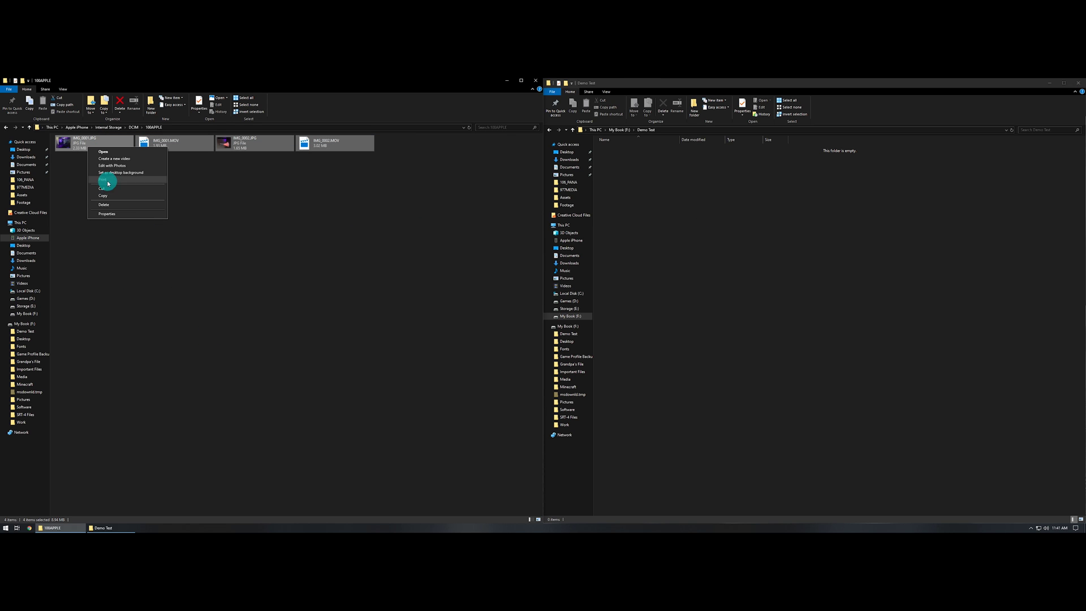
{"action": "left_click", "coordinate": [108, 198]}
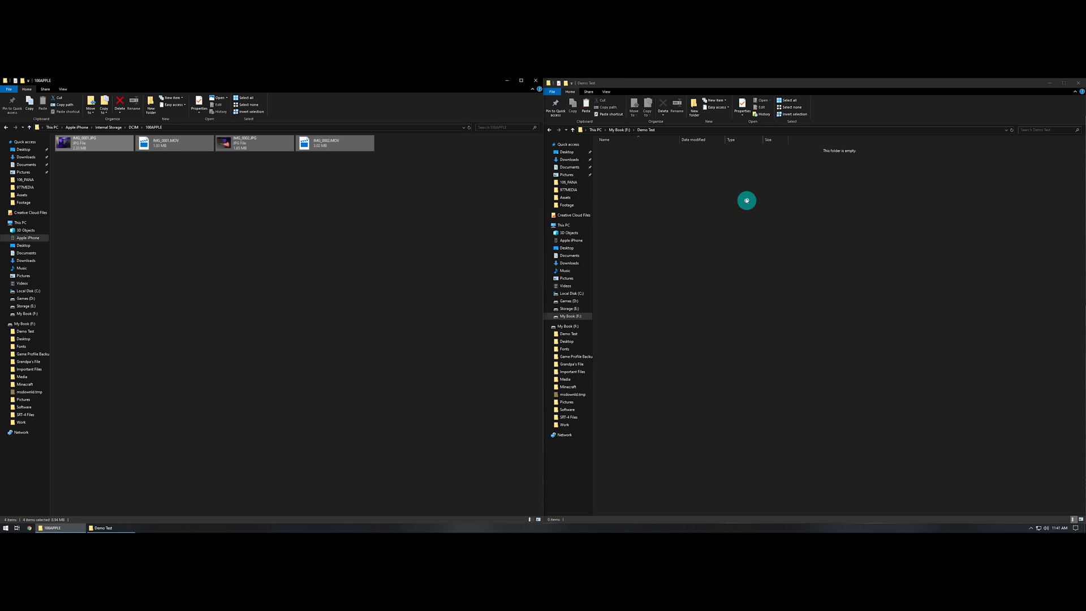
{"action": "right_click", "coordinate": [688, 180]}
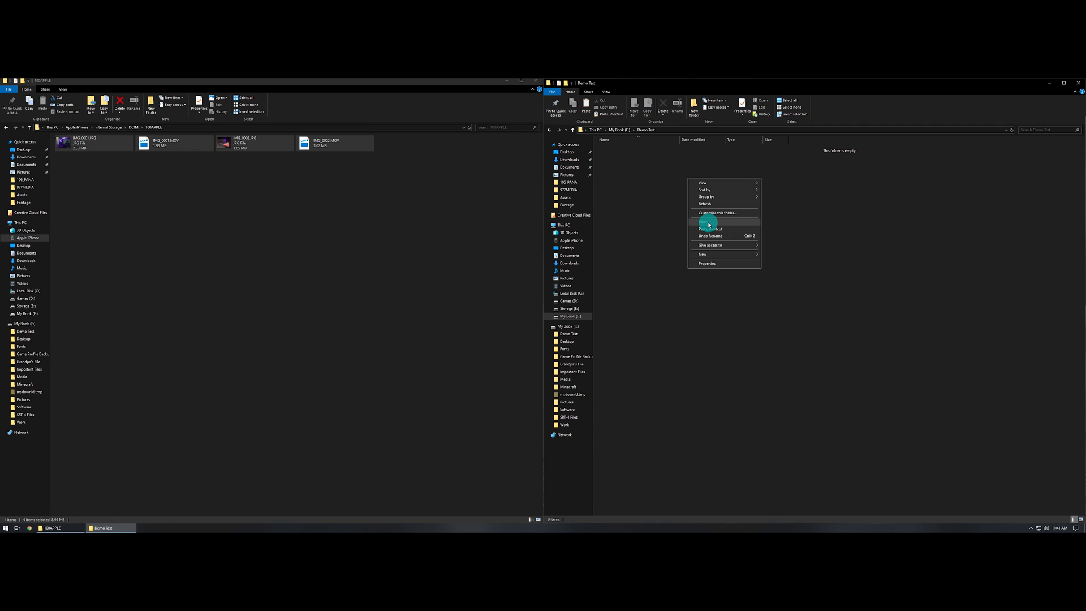
{"action": "left_click", "coordinate": [296, 258]}
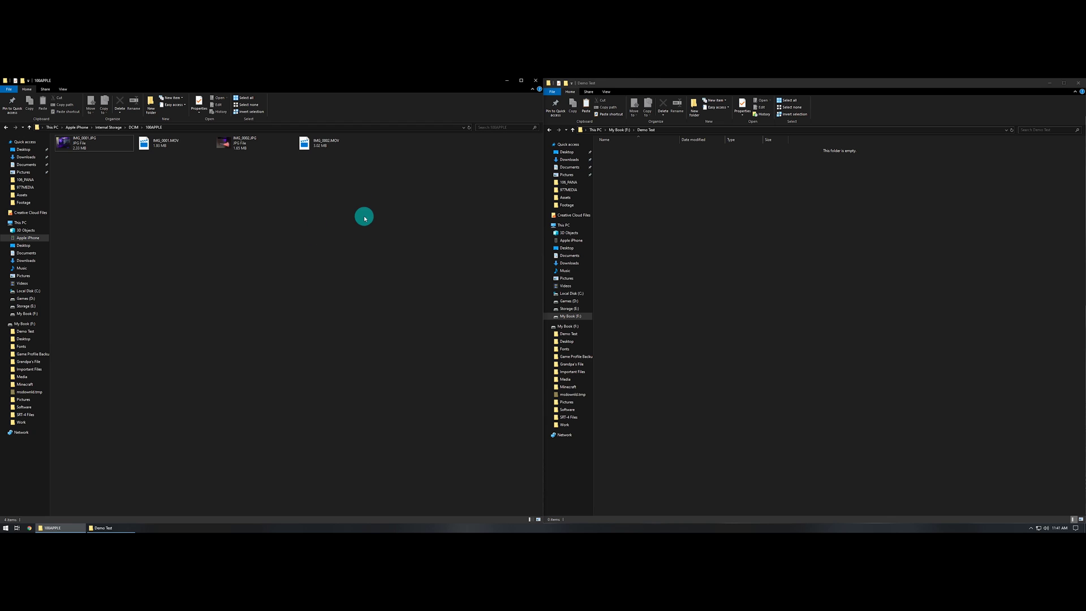
Add and remove individual photo and video files in 100APPLE to and from a multiple selection
{"action": "left_click", "coordinate": [83, 142]}
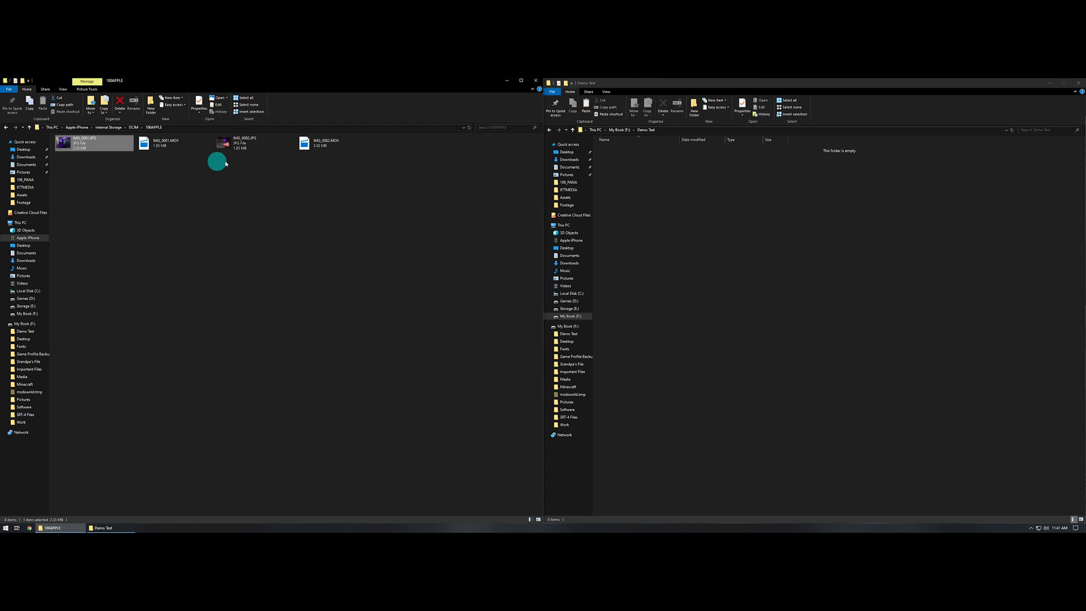
{"action": "left_click", "coordinate": [240, 143], "text": "ctrl"}
{"action": "left_click", "coordinate": [161, 142], "text": "ctrl"}
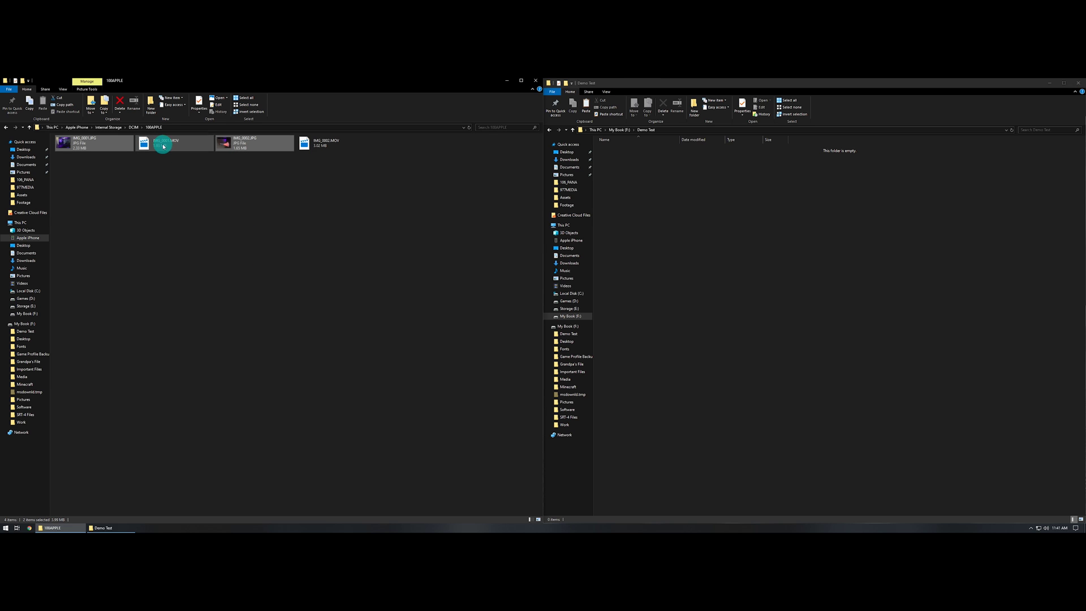
{"action": "left_click", "coordinate": [317, 143], "text": "ctrl"}
{"action": "left_click", "coordinate": [173, 148], "text": "ctrl"}
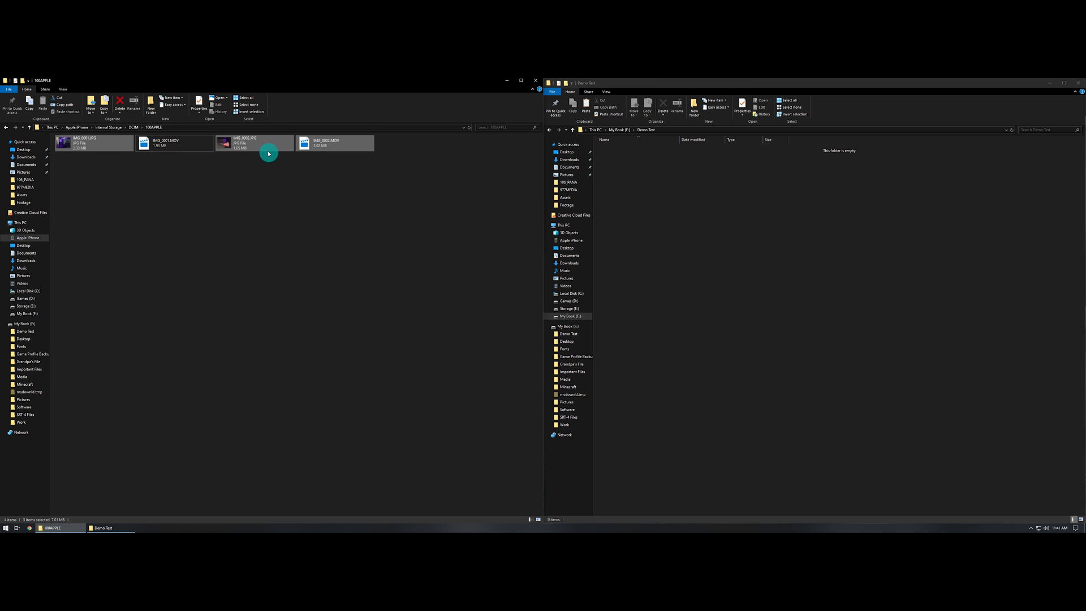
{"action": "left_click", "coordinate": [266, 148], "text": "ctrl"}
{"action": "left_click", "coordinate": [90, 145], "text": "ctrl"}
{"action": "left_click", "coordinate": [348, 146], "text": "ctrl"}
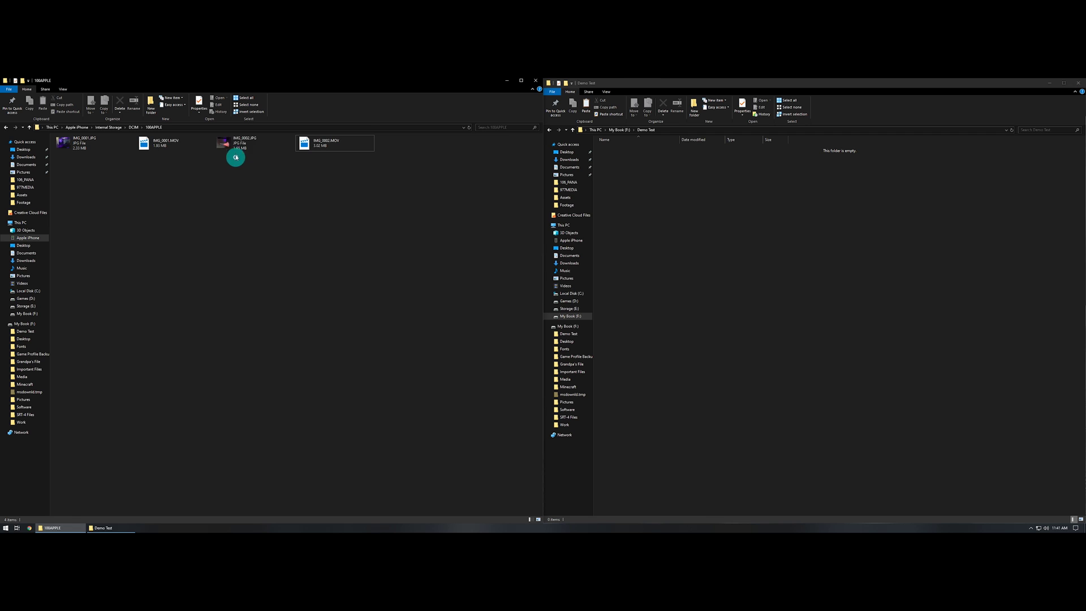
{"action": "left_click", "coordinate": [164, 145], "text": "ctrl"}
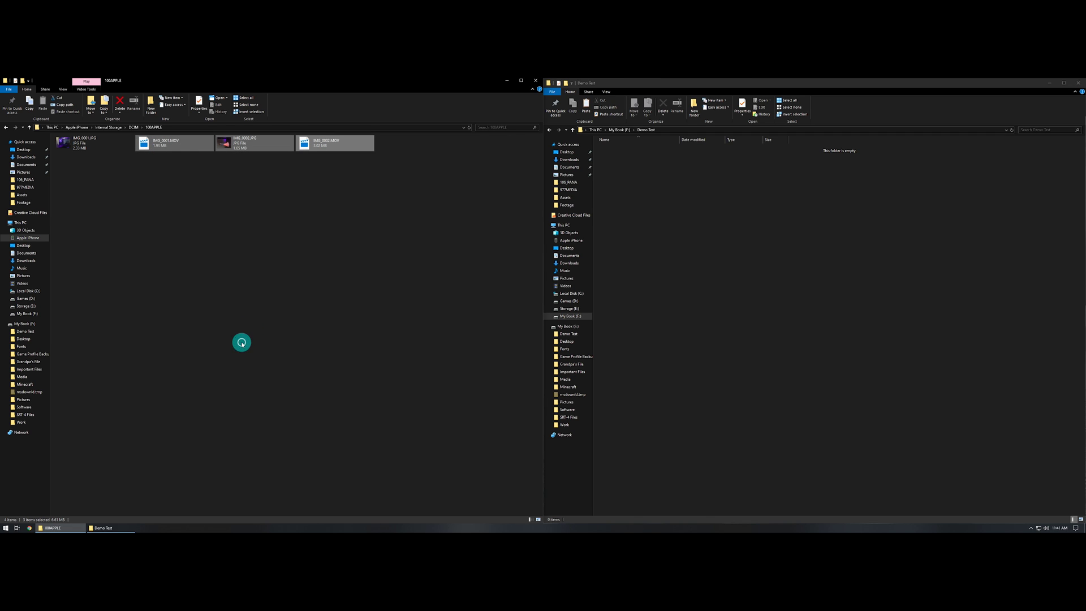
Select IMG_0001.JPG, IMG_0001.MOV and IMG_0002.JPG together in 100APPLE and clear the selection
{"action": "left_click", "coordinate": [62, 142]}
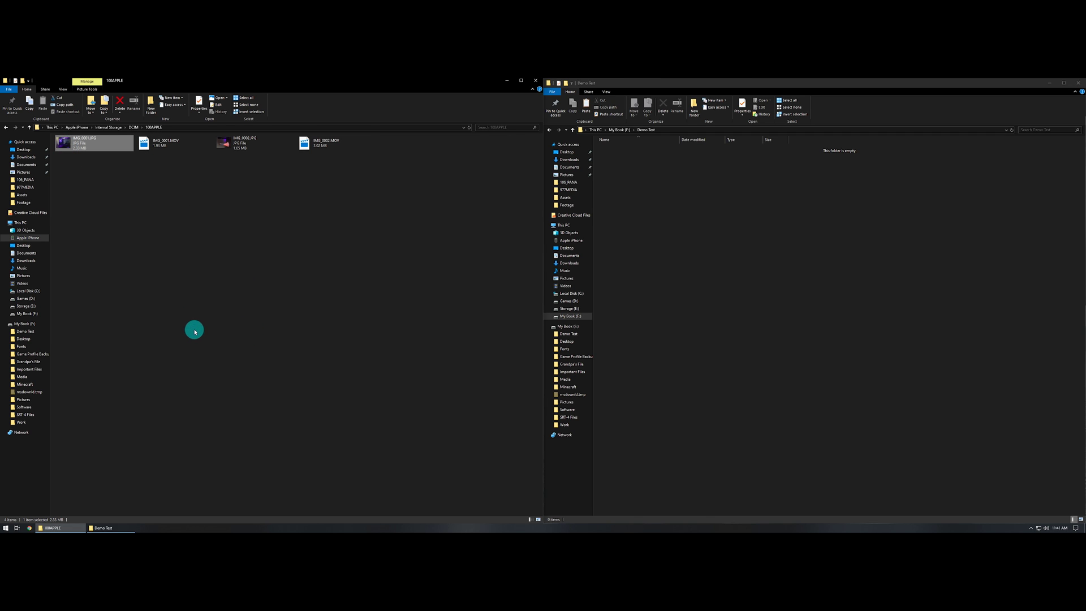
{"action": "left_click", "coordinate": [162, 148], "text": "ctrl"}
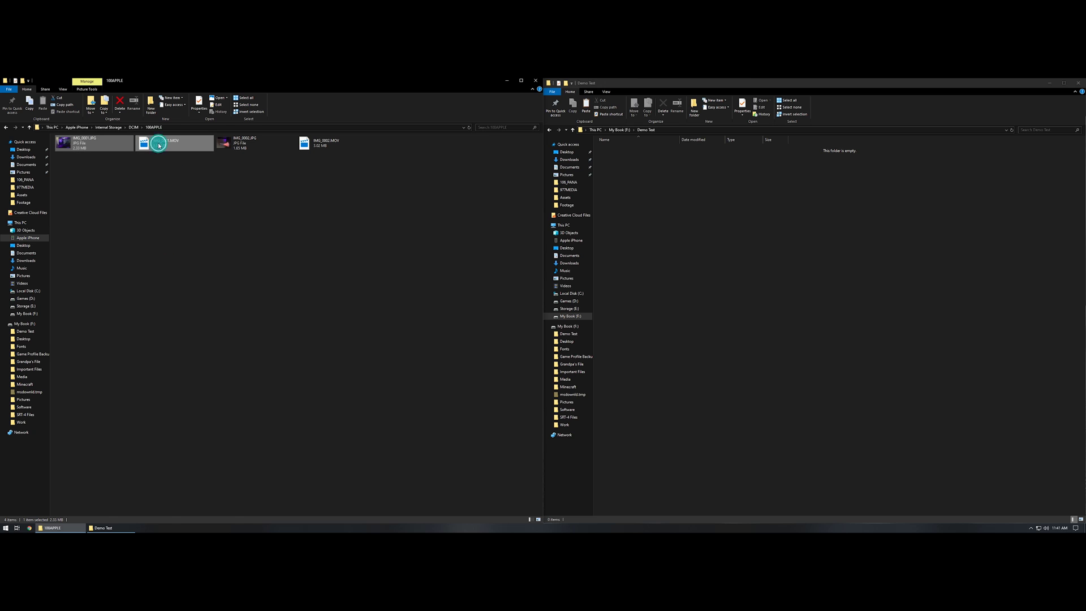
{"action": "left_click", "coordinate": [248, 144], "text": "ctrl"}
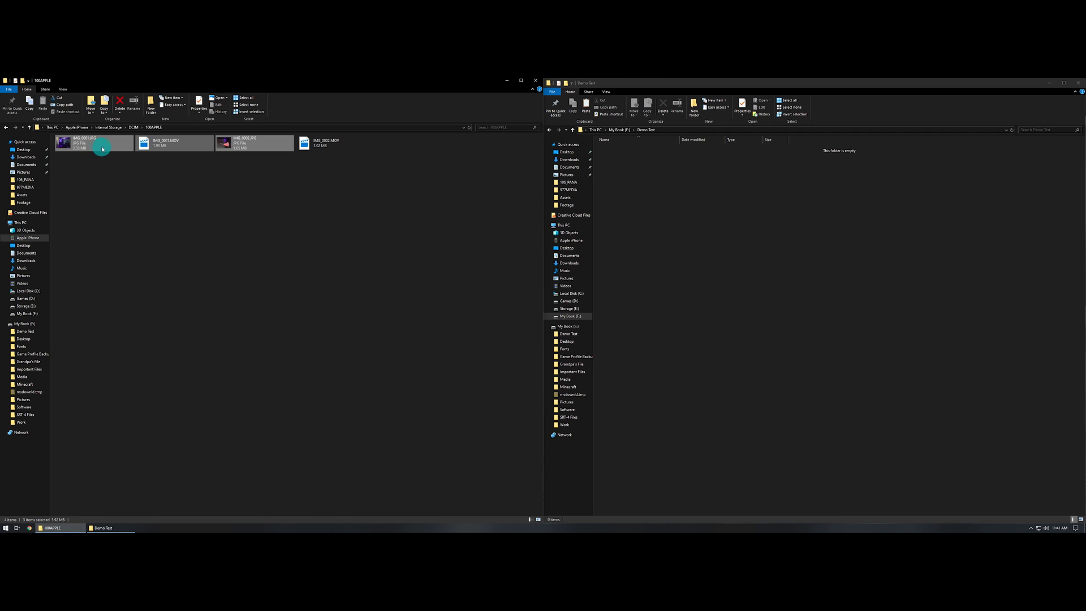
{"action": "left_click_drag", "start_coordinate": [85, 143], "coordinate": [219, 299]}
{"action": "left_click", "coordinate": [219, 299]}
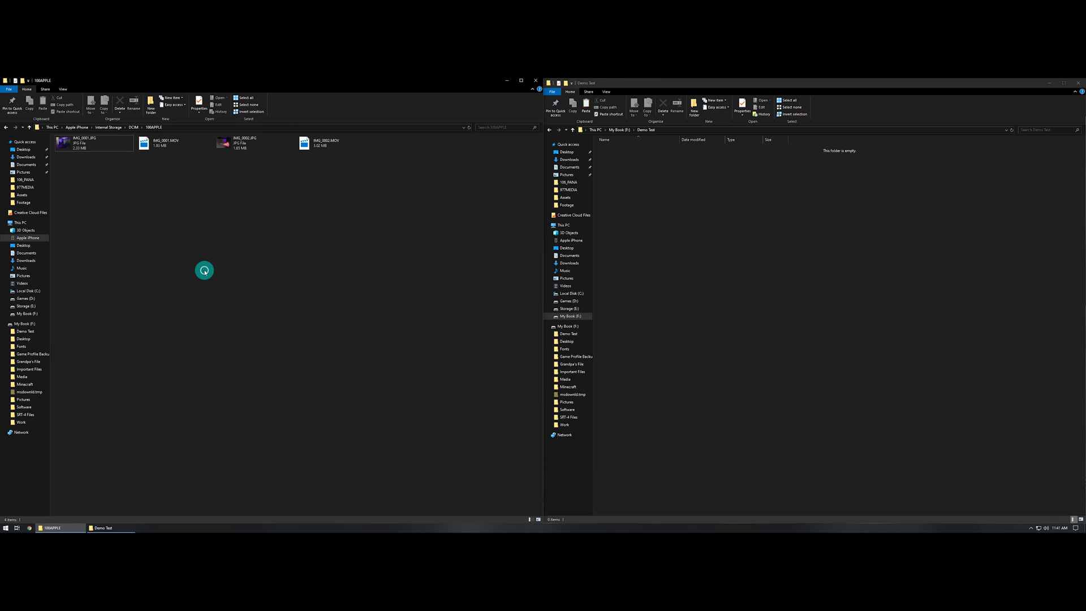
Select the files in 100APPLE as a range from IMG_0001.JPG to IMG_0002.MOV and all at once, clearing each selection
{"action": "left_click", "coordinate": [97, 147]}
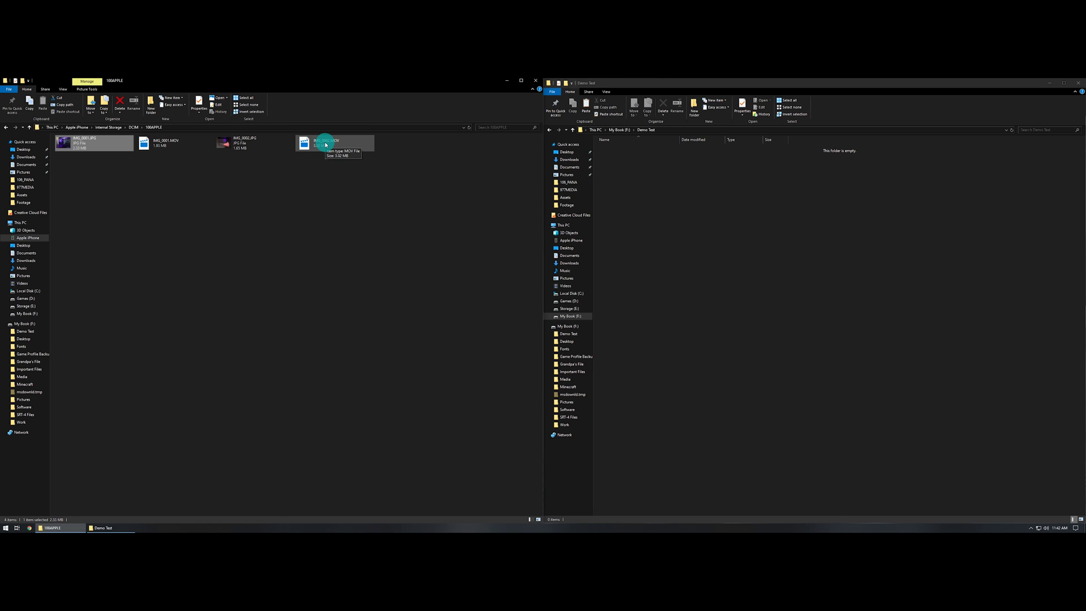
{"action": "left_click", "coordinate": [326, 145], "text": "shift"}
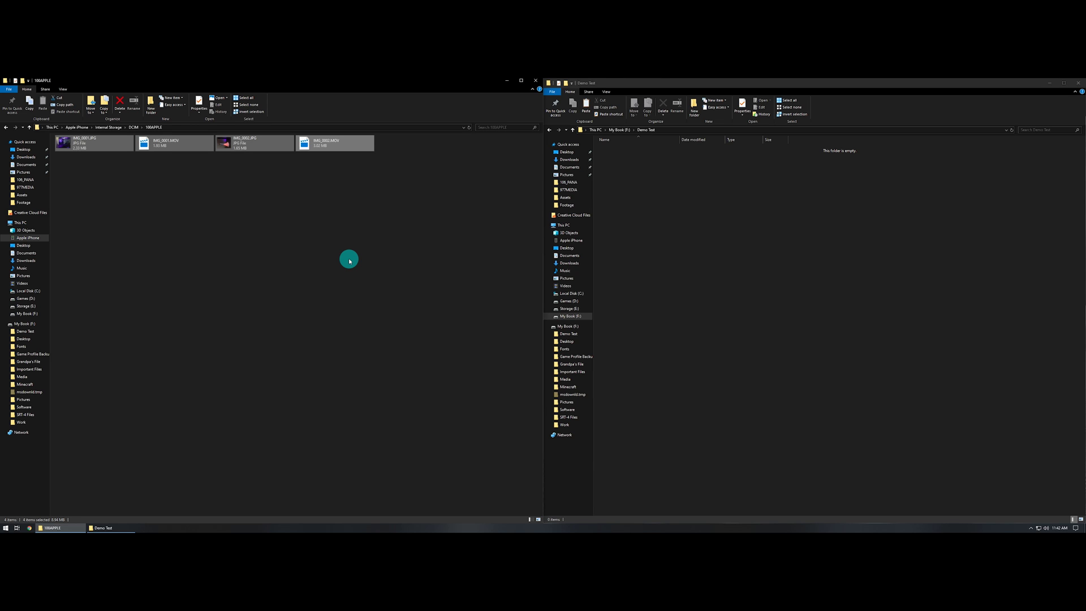
{"action": "left_click", "coordinate": [192, 260]}
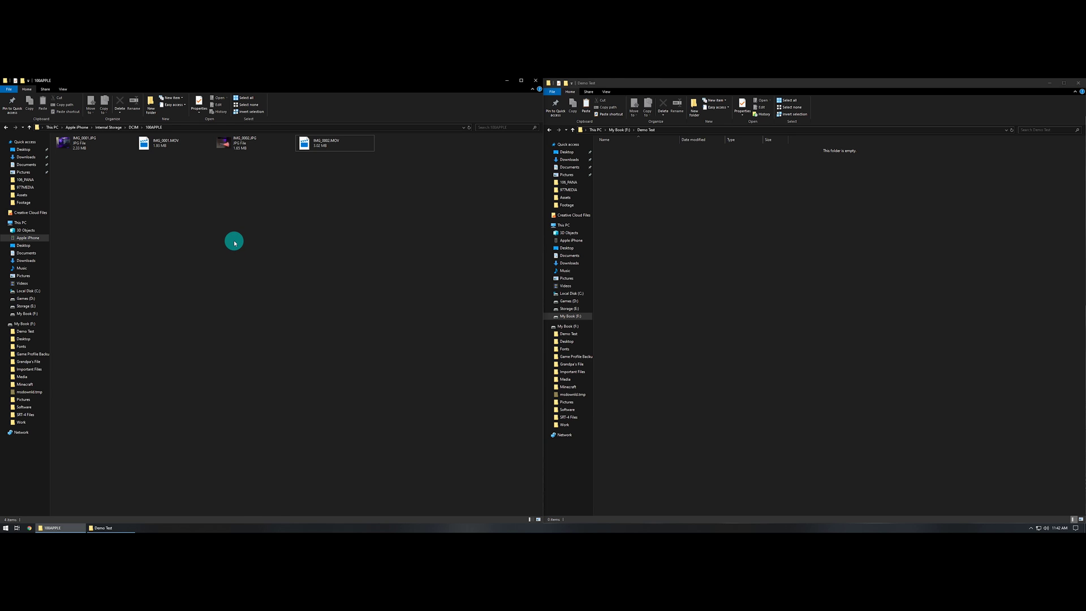
{"action": "key", "text": "ctrl+a"}
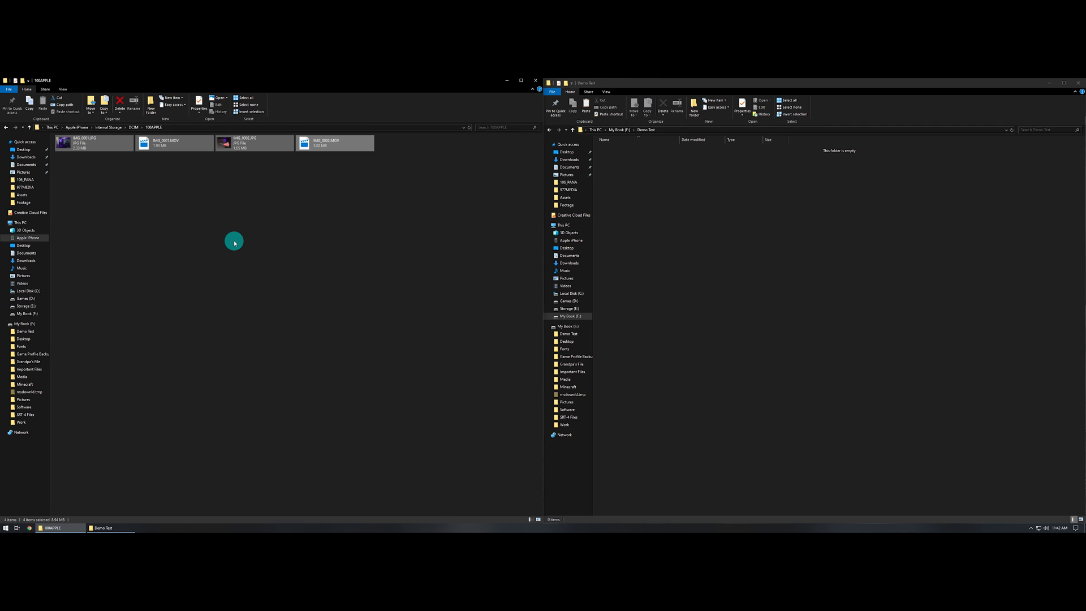
{"action": "left_click", "coordinate": [192, 226]}
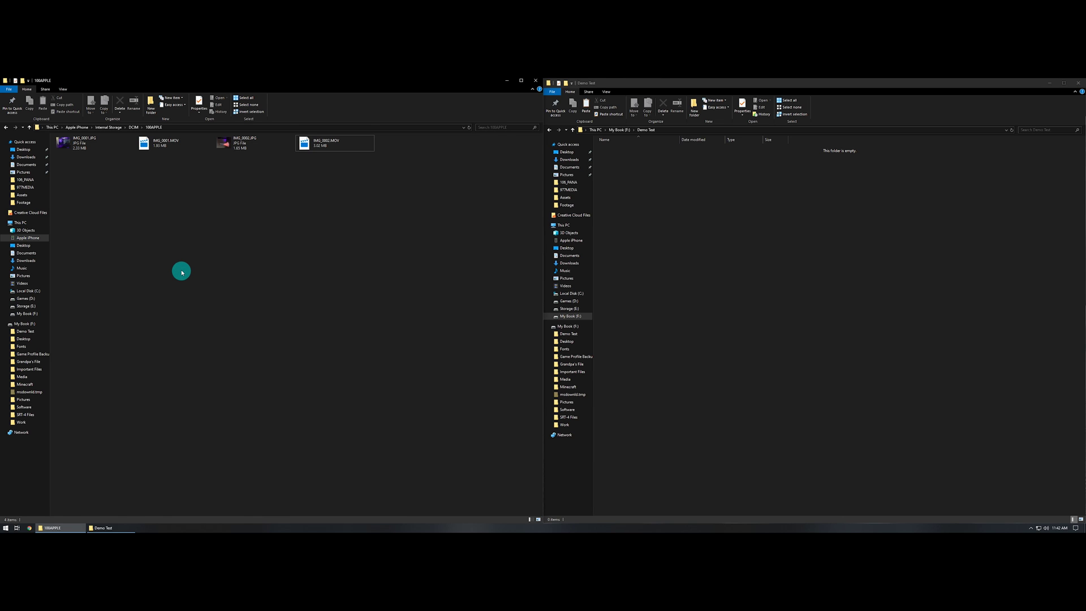
Copy all four photo and video files in 100APPLE and paste them into the Demo Test folder
{"action": "key", "text": "ctrl+a"}
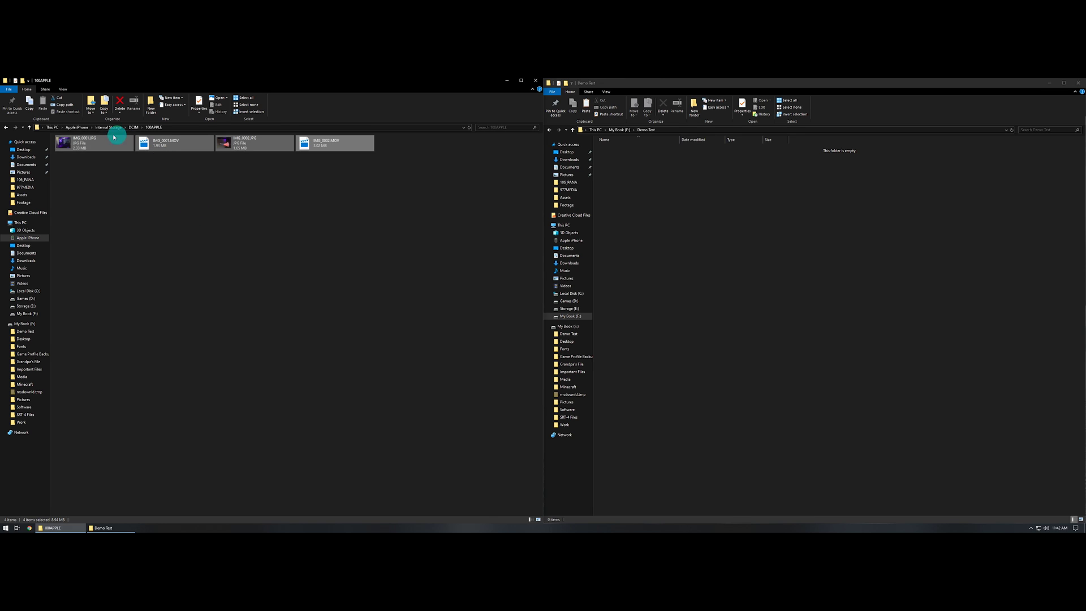
{"action": "right_click", "coordinate": [88, 147]}
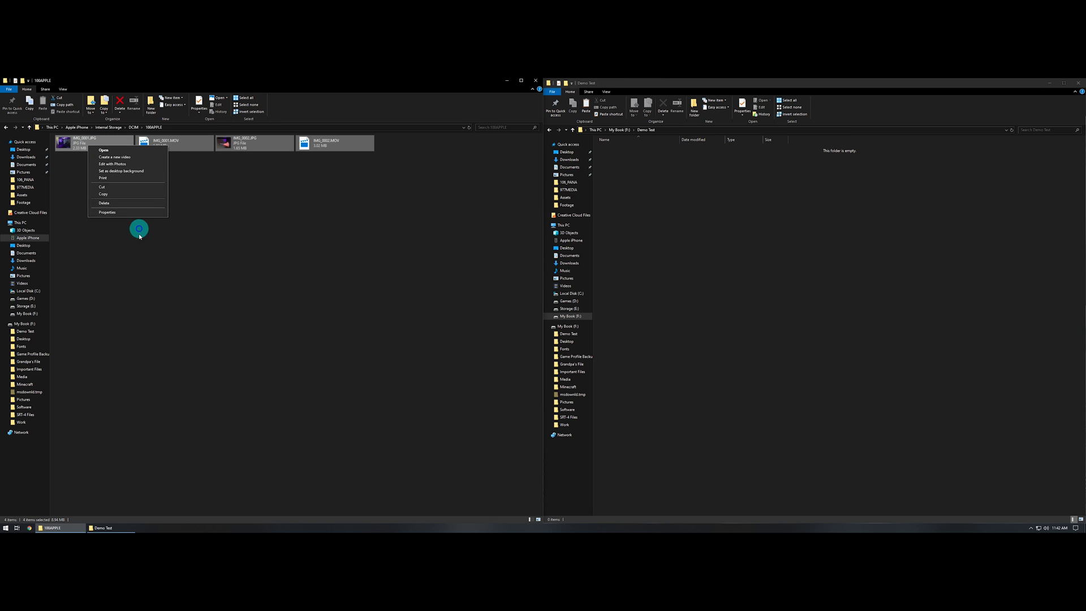
{"action": "left_click", "coordinate": [109, 196]}
{"action": "right_click", "coordinate": [620, 174]}
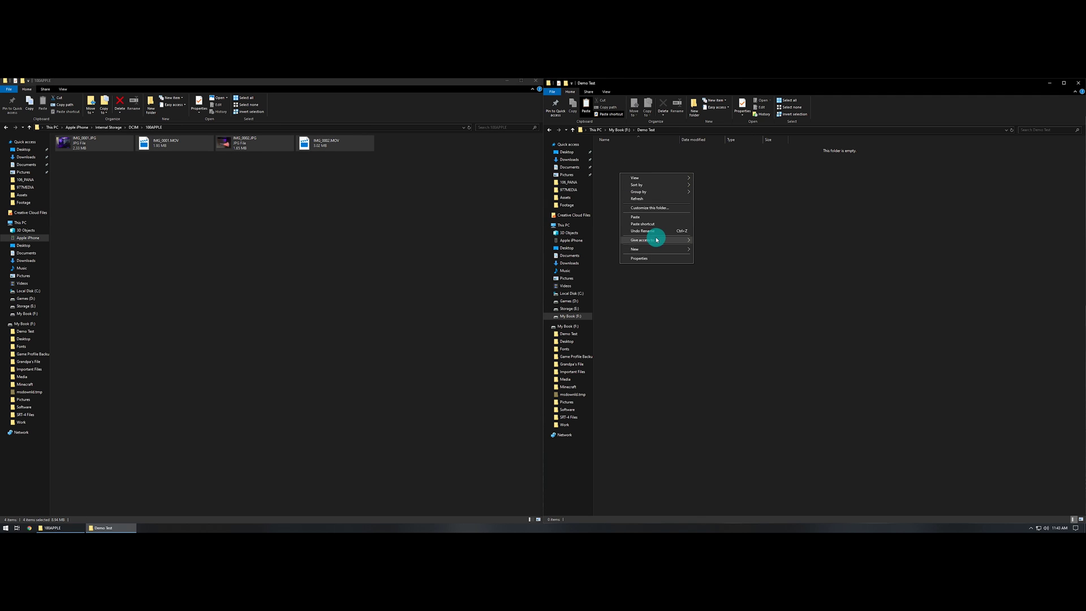
{"action": "right_click", "coordinate": [662, 148]}
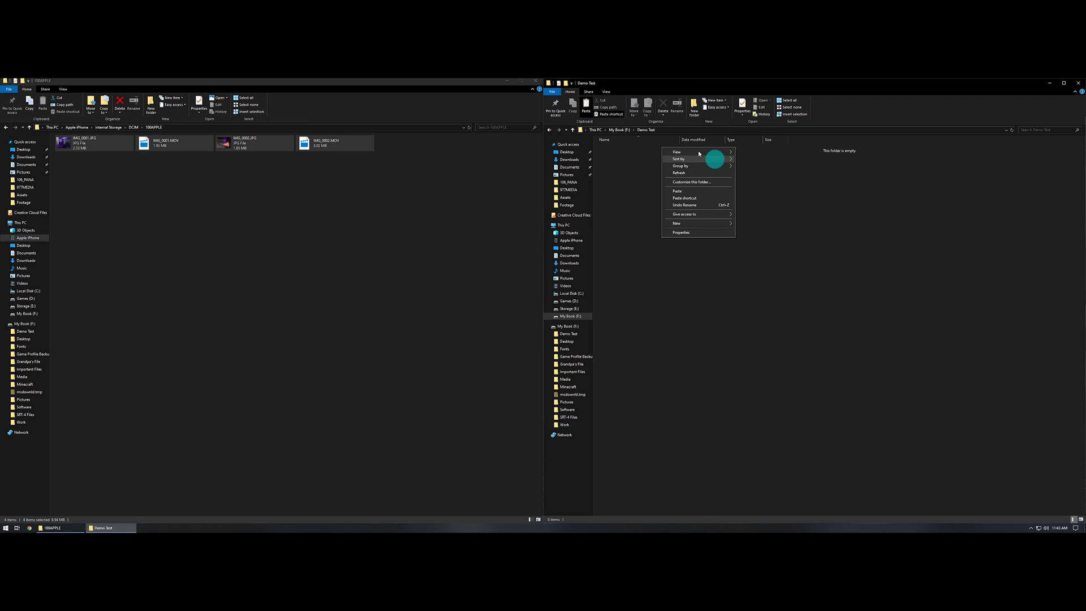
{"action": "left_click", "coordinate": [679, 193]}
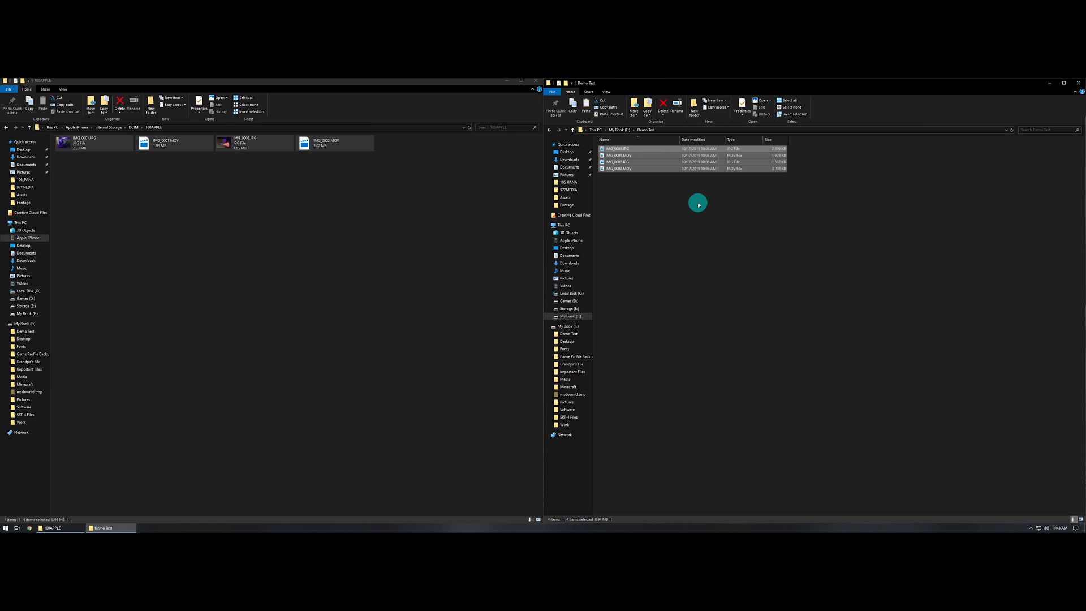
Delete the four pasted photo and video files from the Demo Test folder
{"action": "left_click_drag", "start_coordinate": [743, 259], "coordinate": [621, 153]}
{"action": "key", "text": "Delete"}
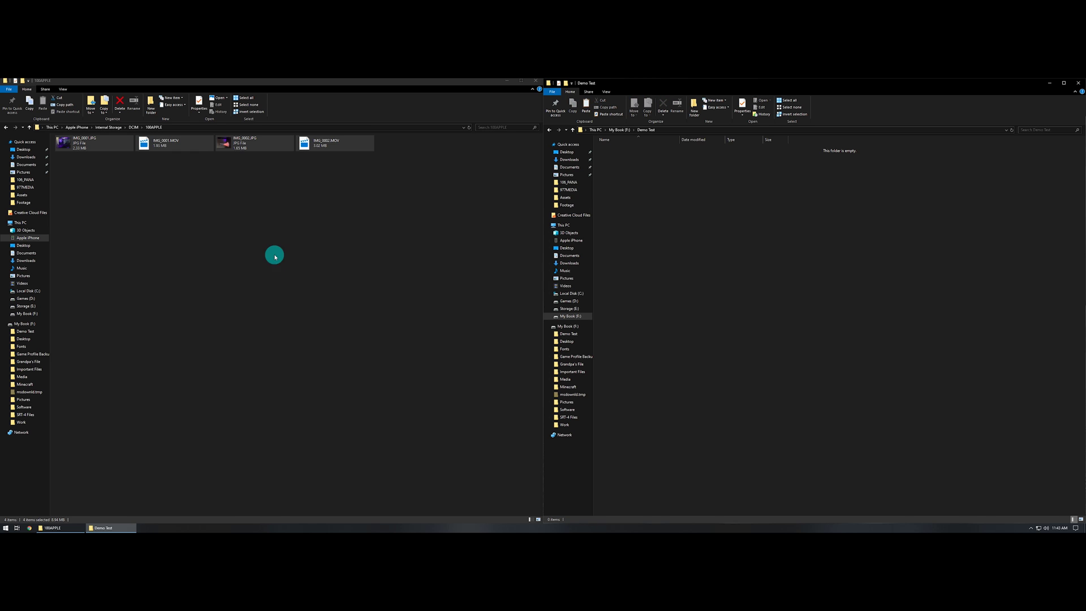
Copy all four files from 100APPLE into the emptied Demo Test folder again and clear the selection there
{"action": "left_click", "coordinate": [64, 154]}
{"action": "key", "text": "ctrl+a"}
{"action": "left_click", "coordinate": [356, 265]}
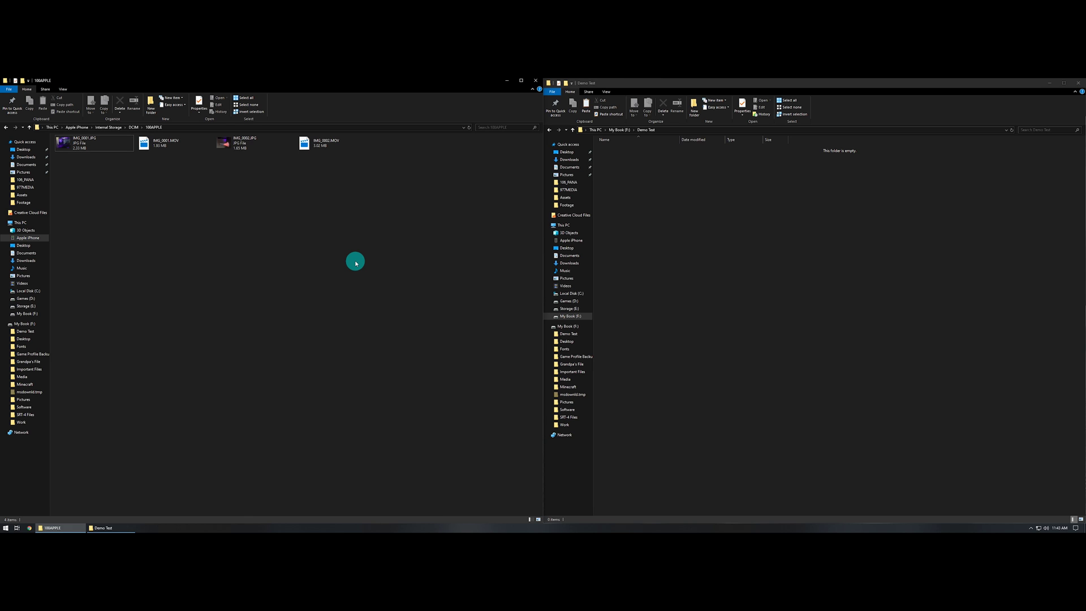
{"action": "key", "text": "ctrl+a"}
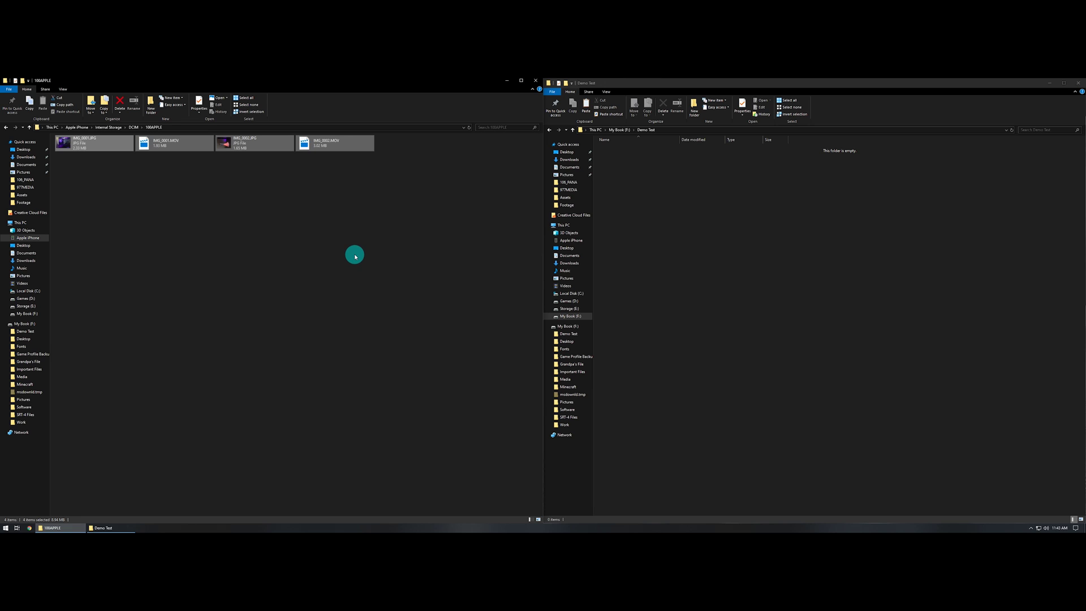
{"action": "key", "text": "ctrl+c"}
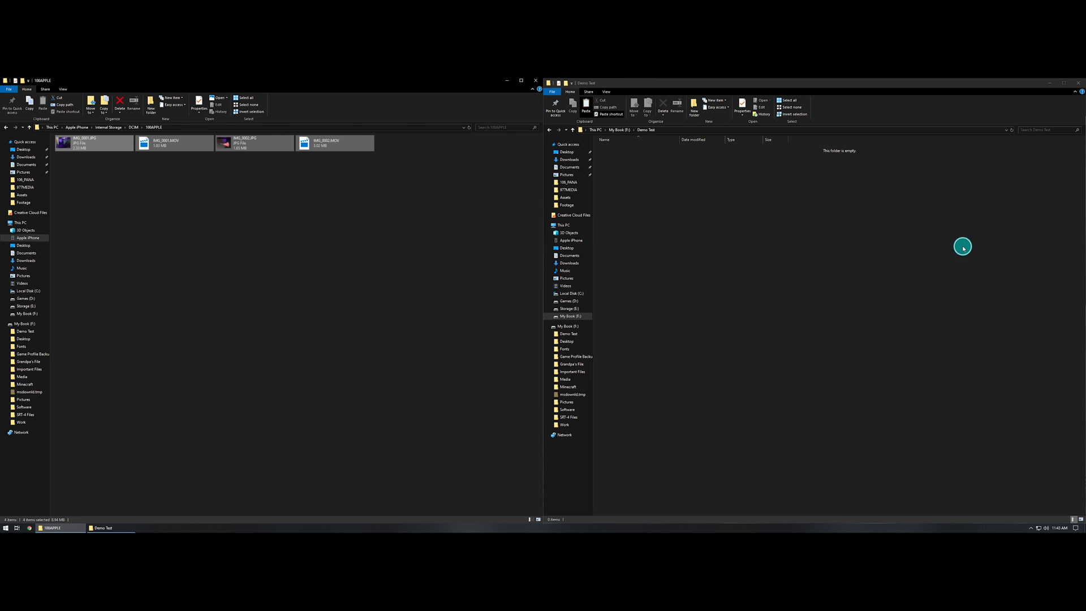
{"action": "left_click", "coordinate": [935, 223]}
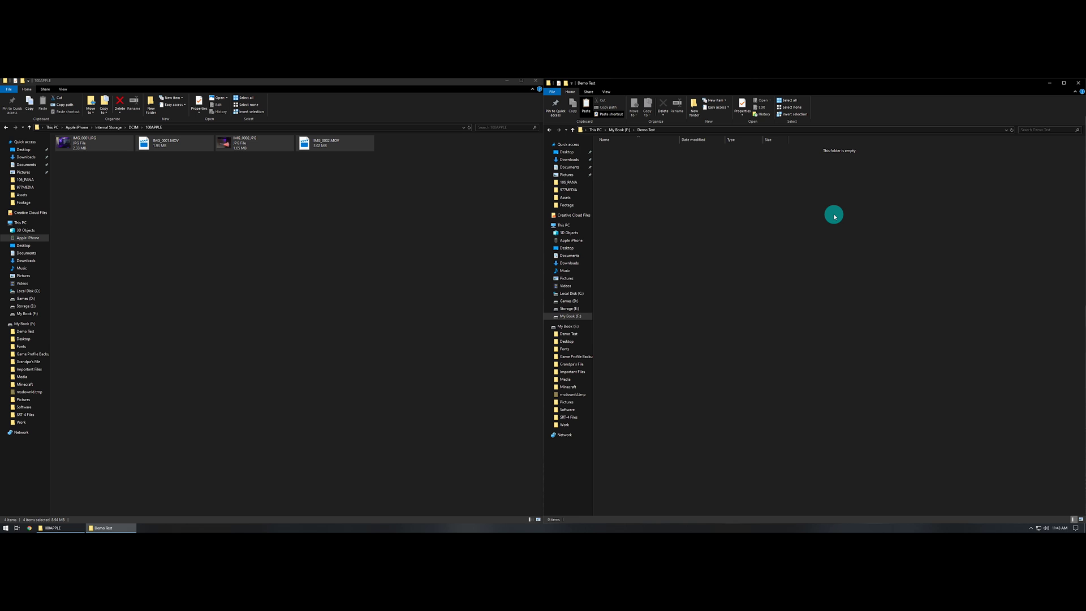
{"action": "key", "text": "ctrl+v"}
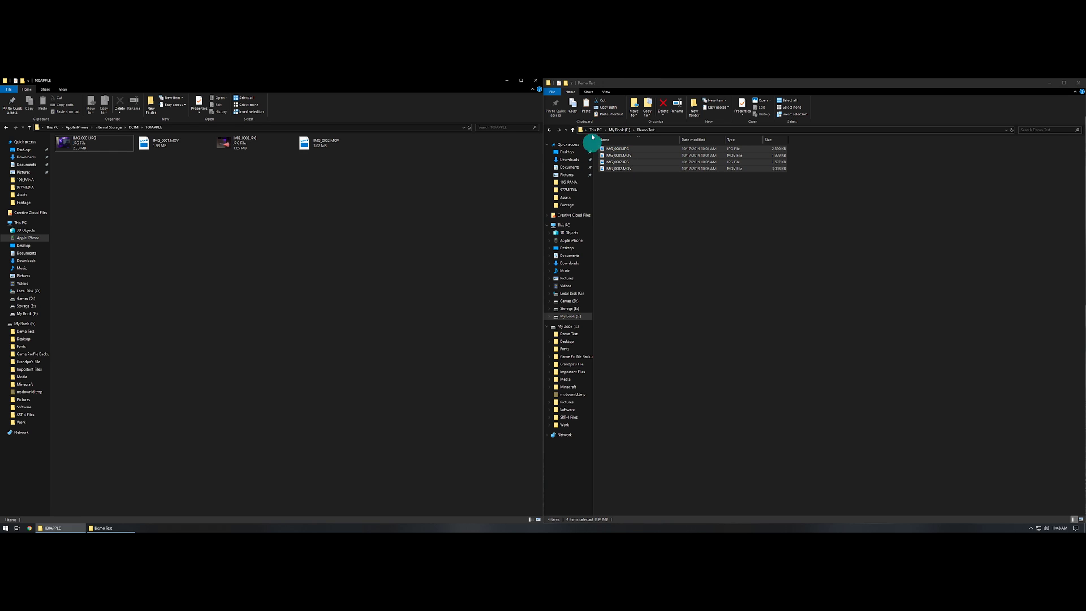
{"action": "left_click", "coordinate": [739, 357]}
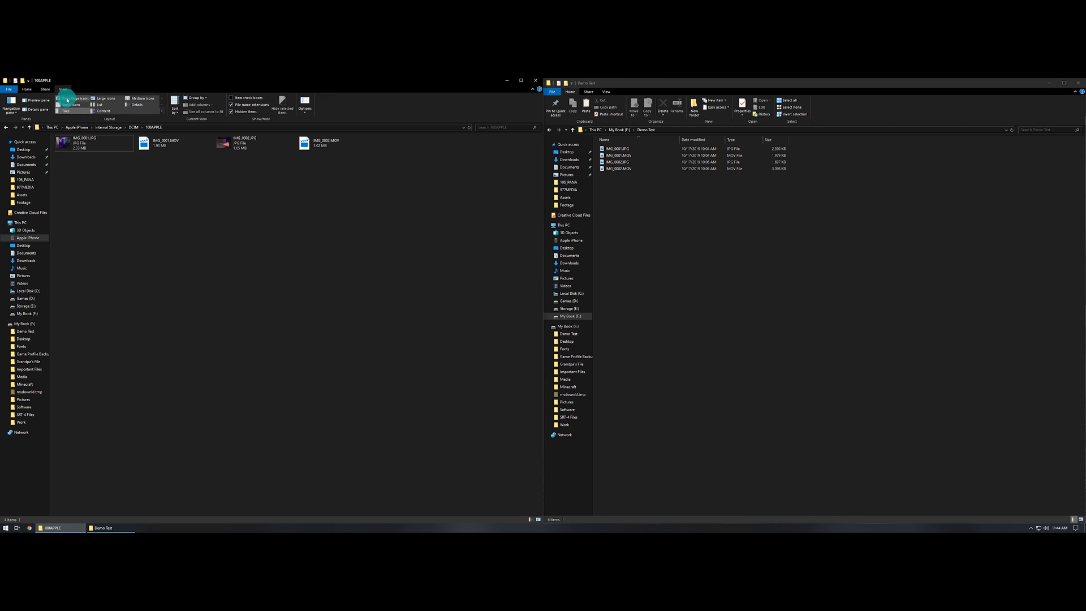
Display the files in both the 100APPLE and Demo Test folders as extra large icons
{"action": "left_click", "coordinate": [76, 100]}
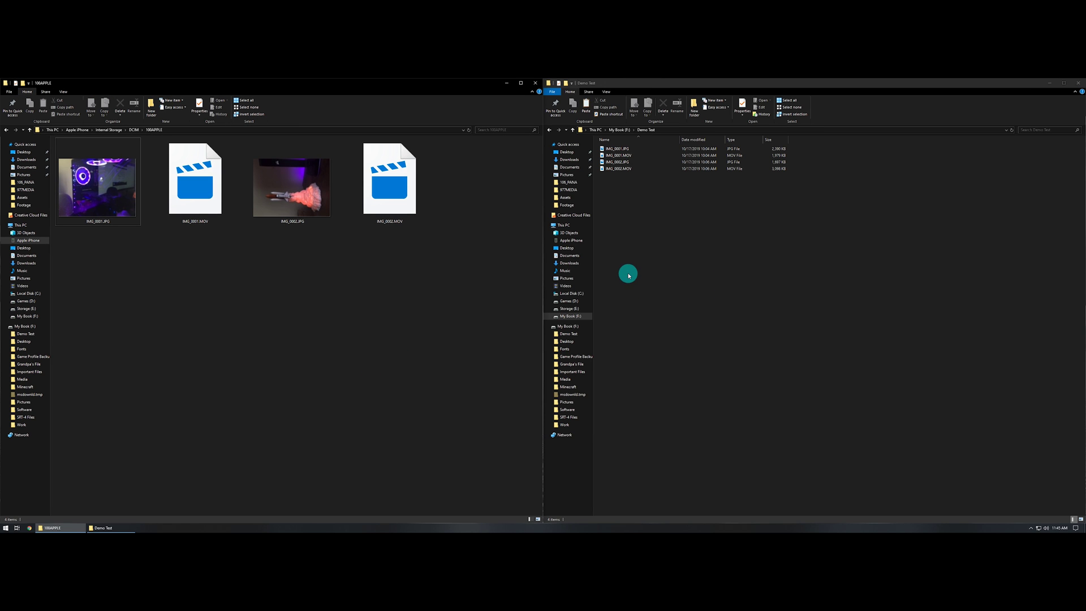
{"action": "left_click", "coordinate": [604, 95]}
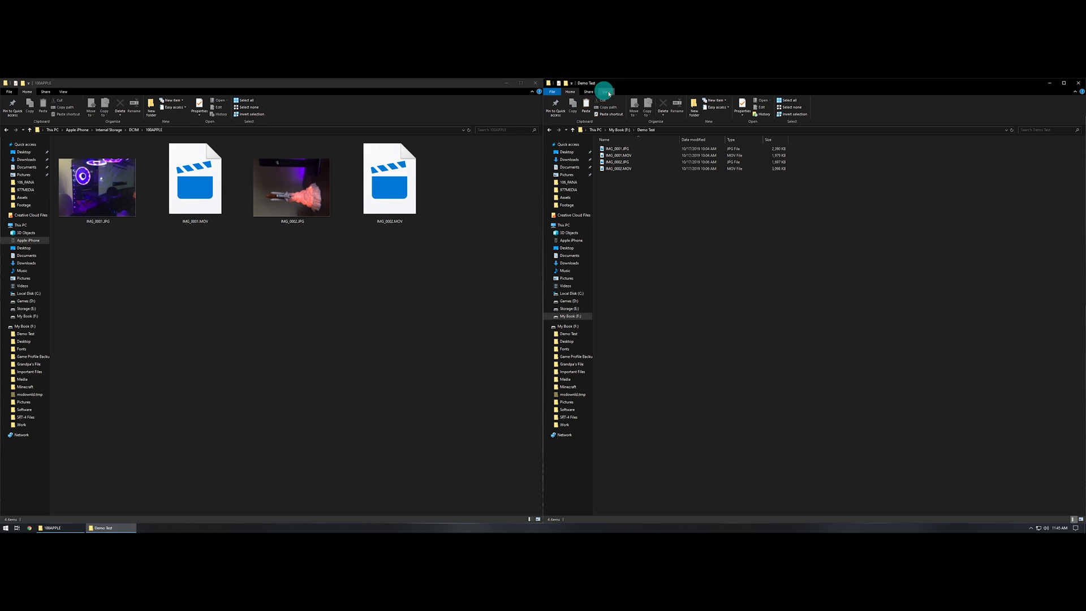
{"action": "left_click", "coordinate": [605, 92]}
{"action": "left_click", "coordinate": [616, 101]}
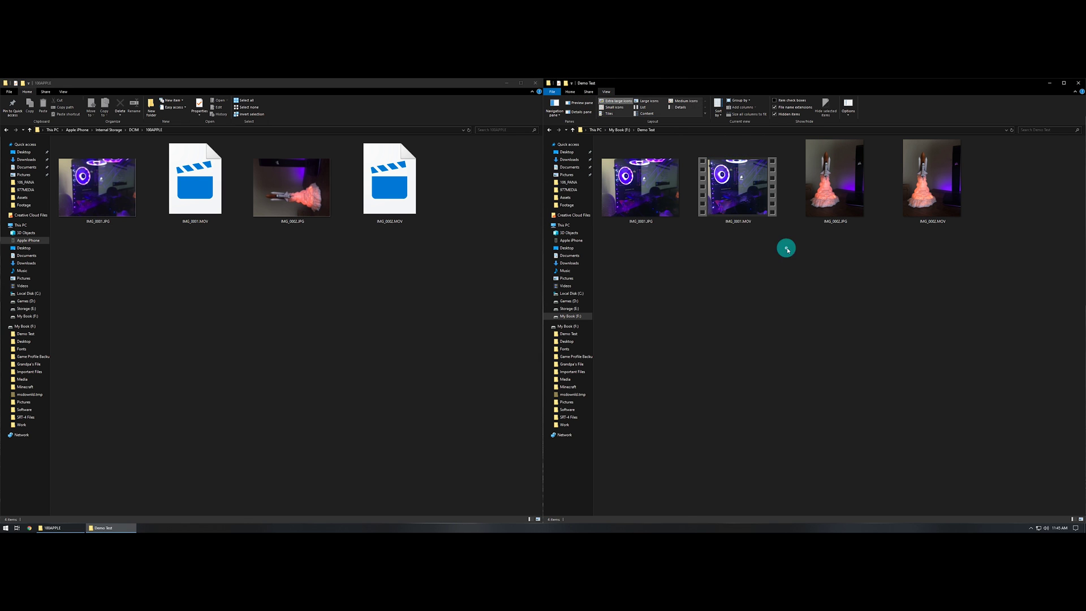